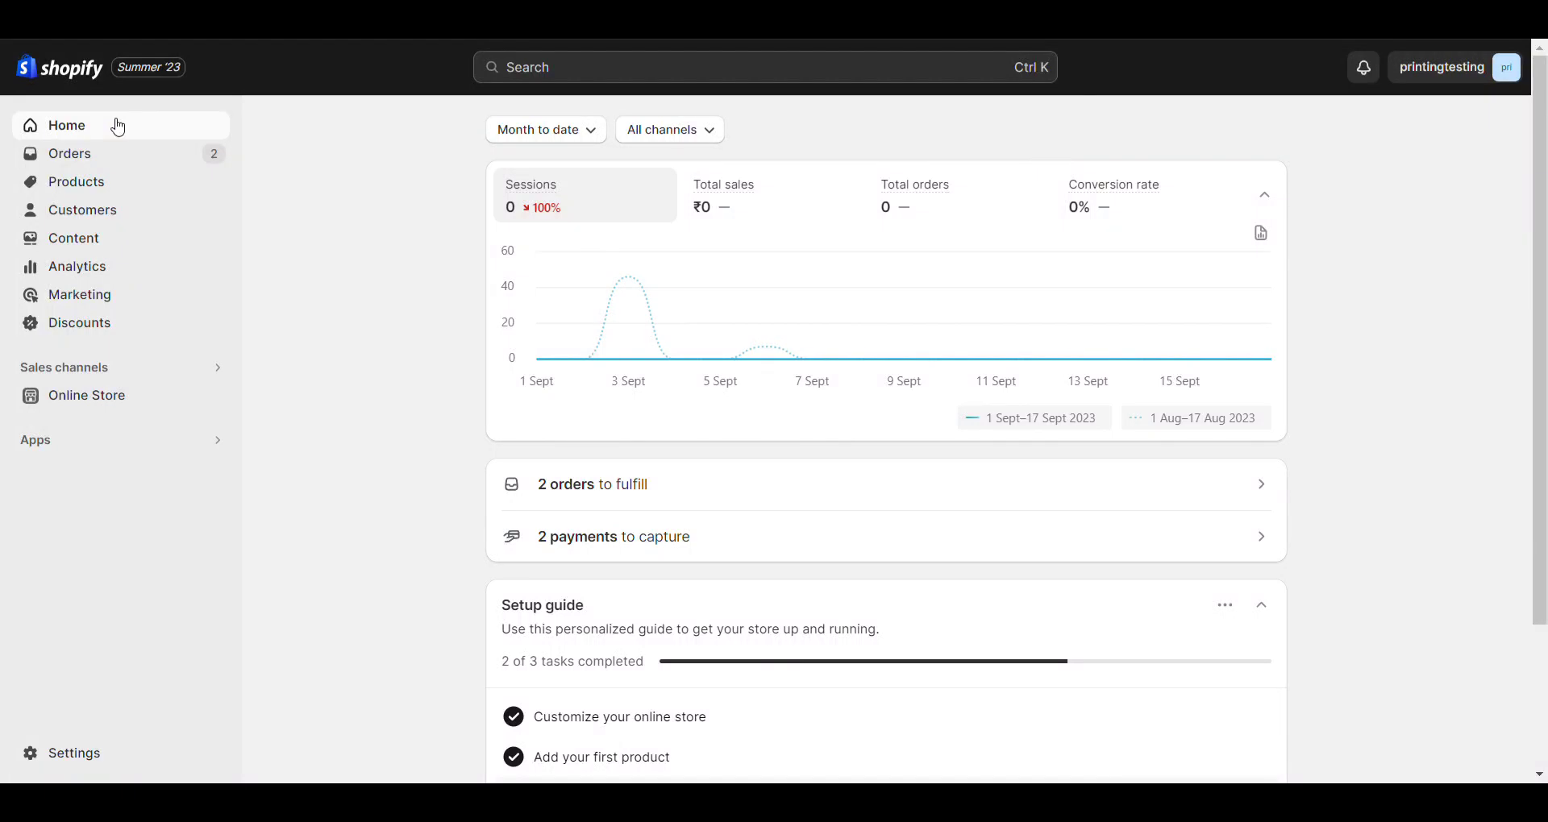
Step: Open the Sample Product details from the store's product list
scroll(338, 270, down, 2)
scroll(338, 269, up, 2)
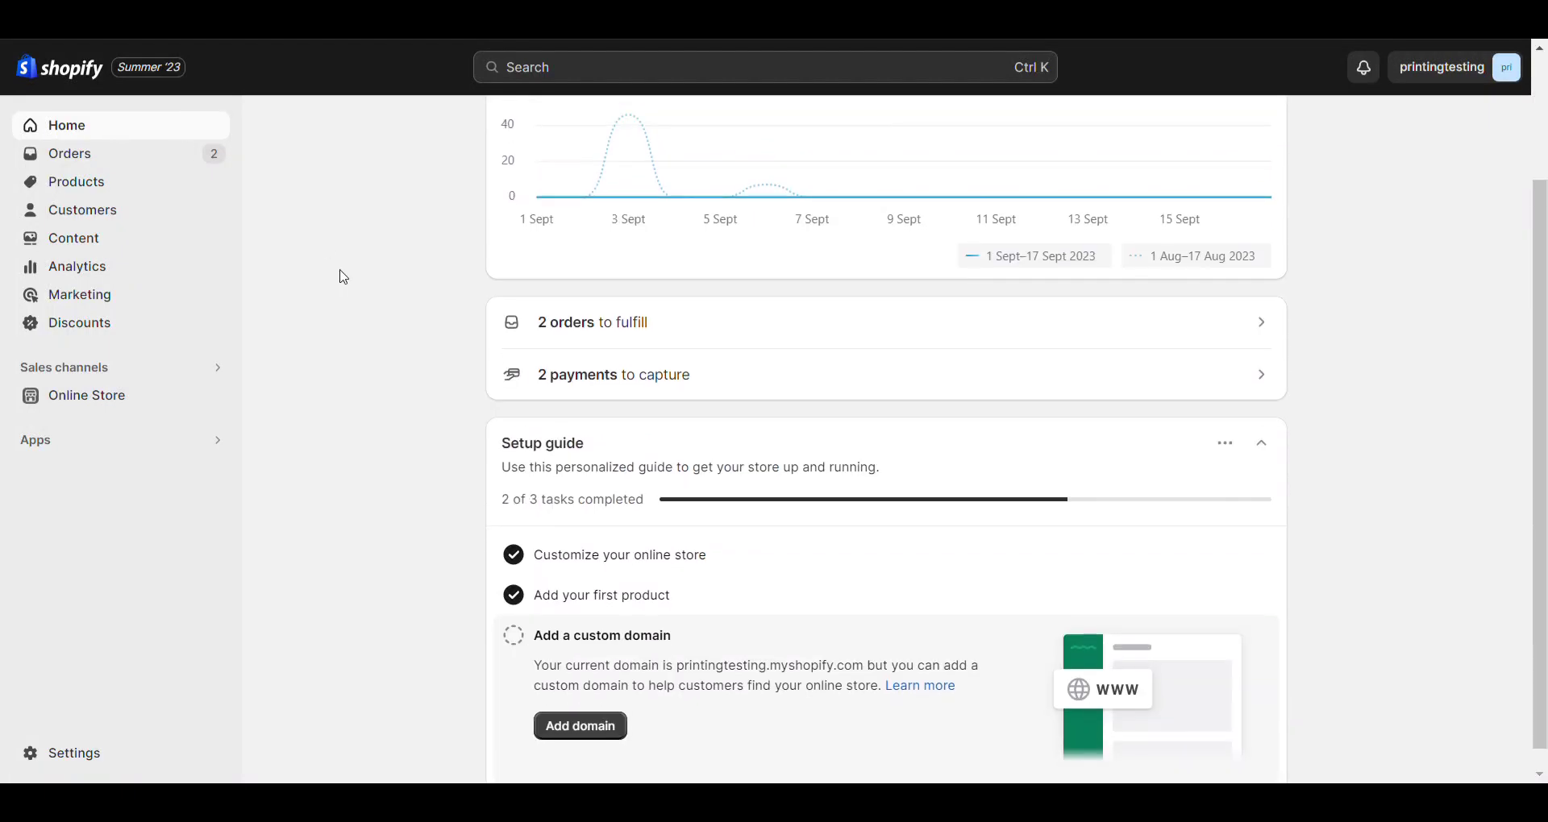
click(62, 192)
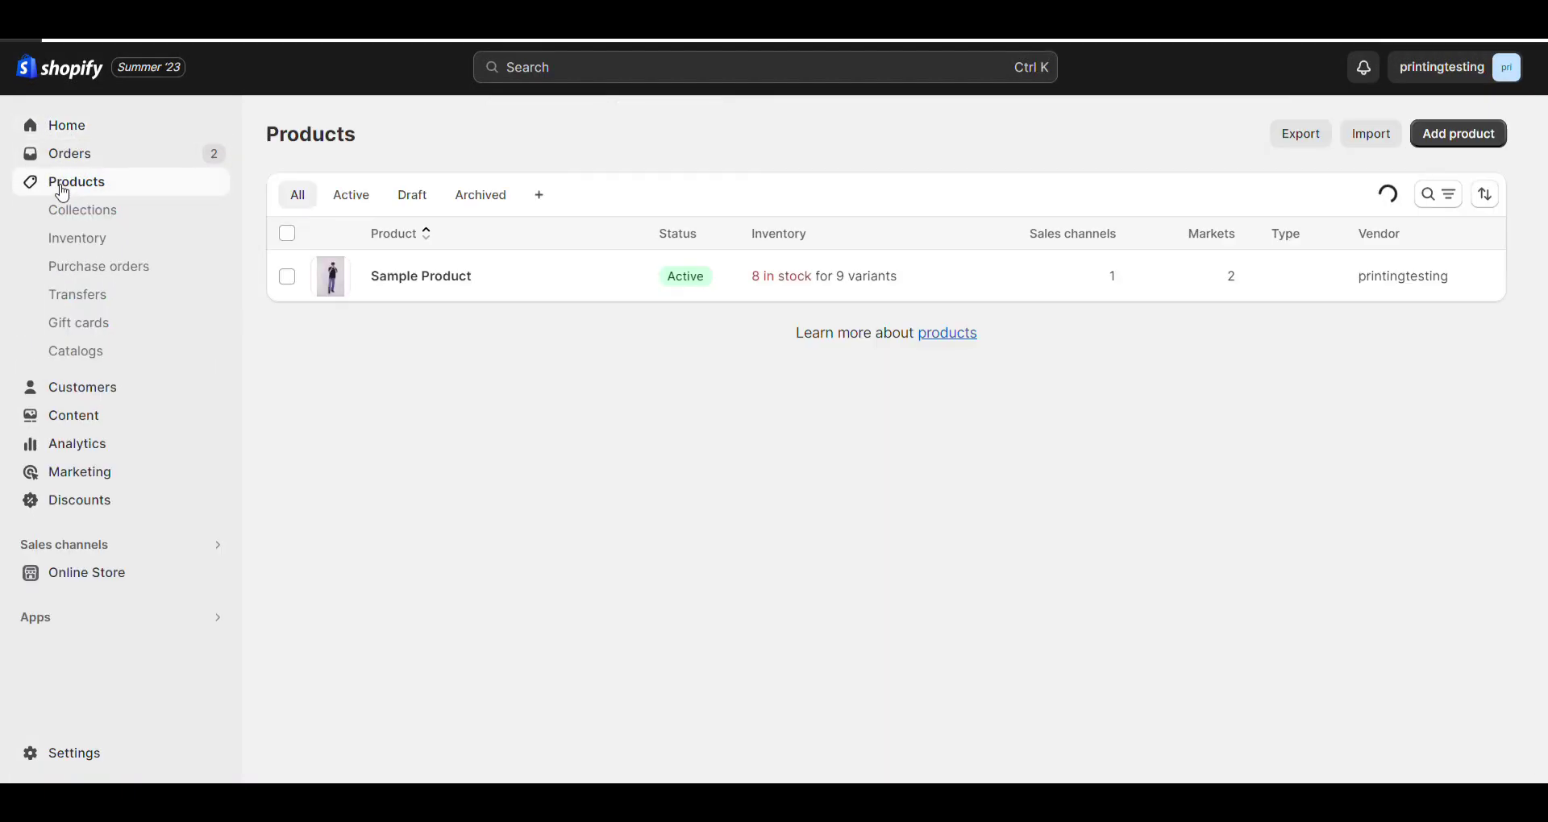
click(393, 287)
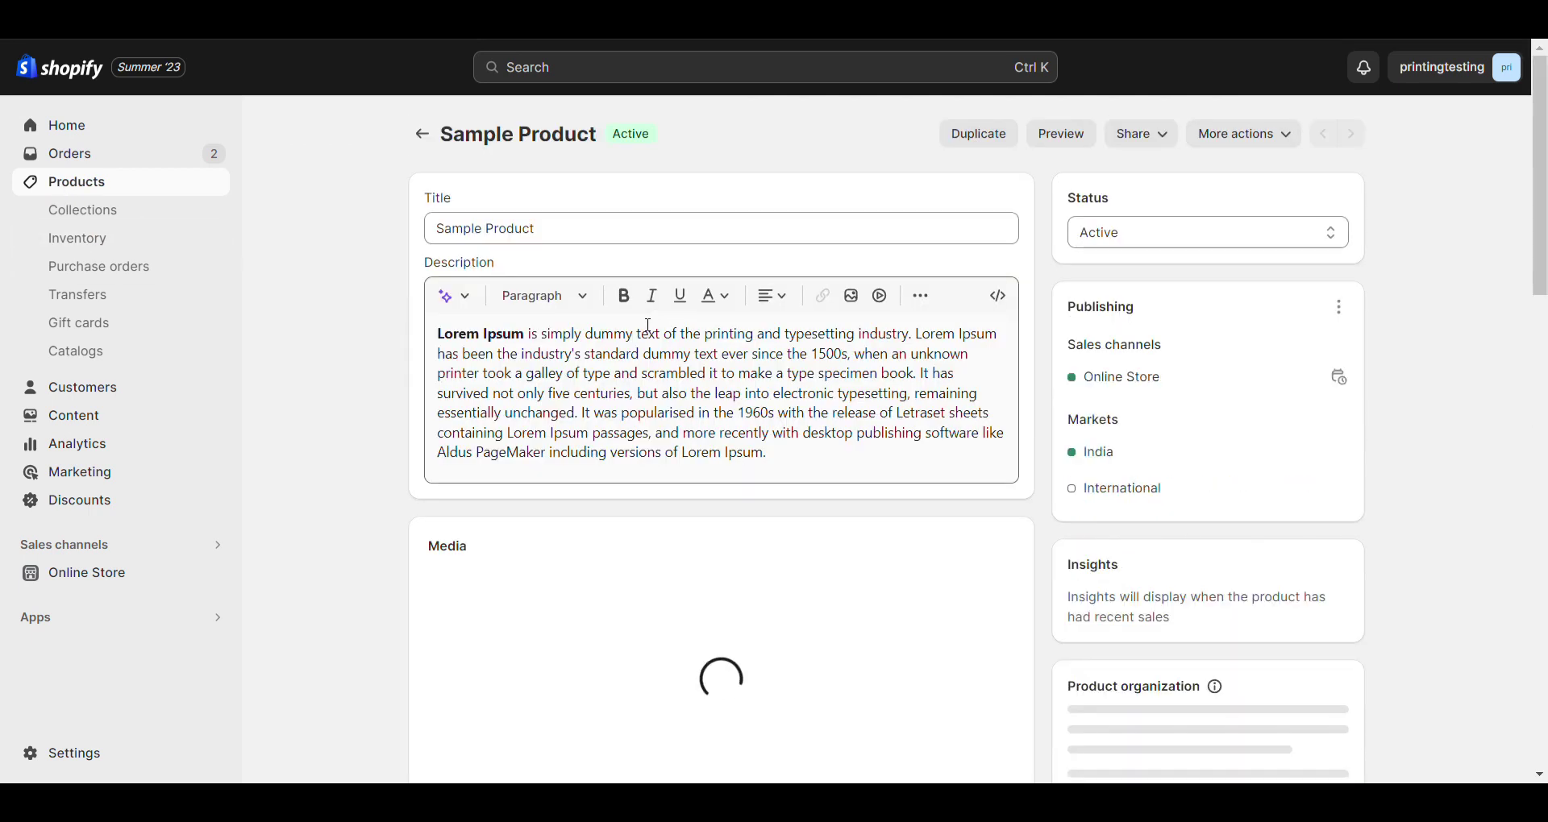
Step: Select the S / Black, S / Red and S / Blue variants of Sample Product
scroll(573, 505, down, 5)
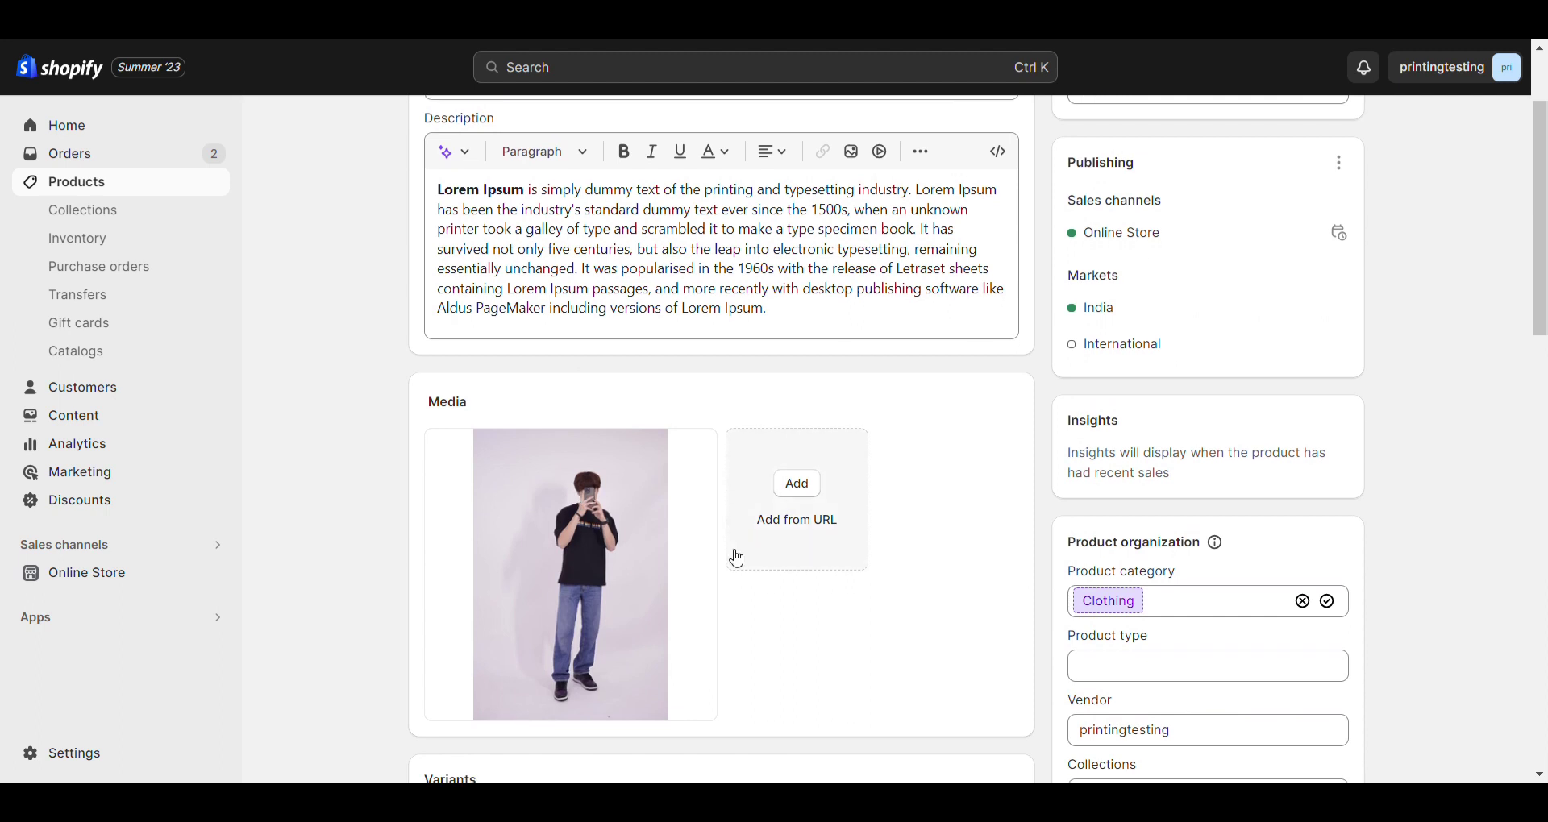
scroll(737, 586, down, 2)
scroll(577, 604, down, 4)
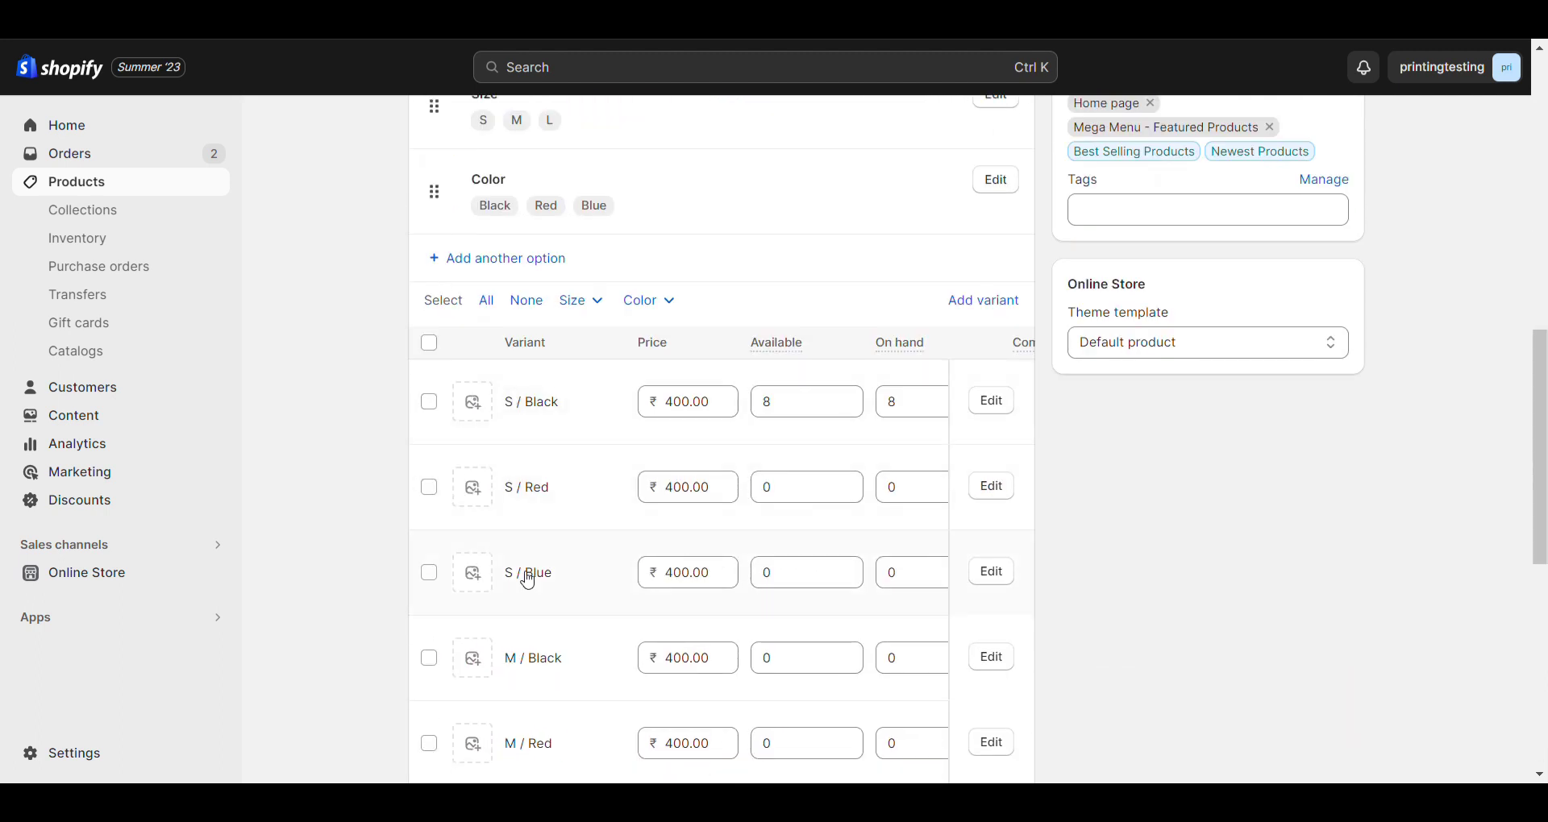
scroll(1175, 591, down, 8)
scroll(1174, 590, up, 6)
scroll(853, 594, right, 5)
scroll(850, 594, left, 5)
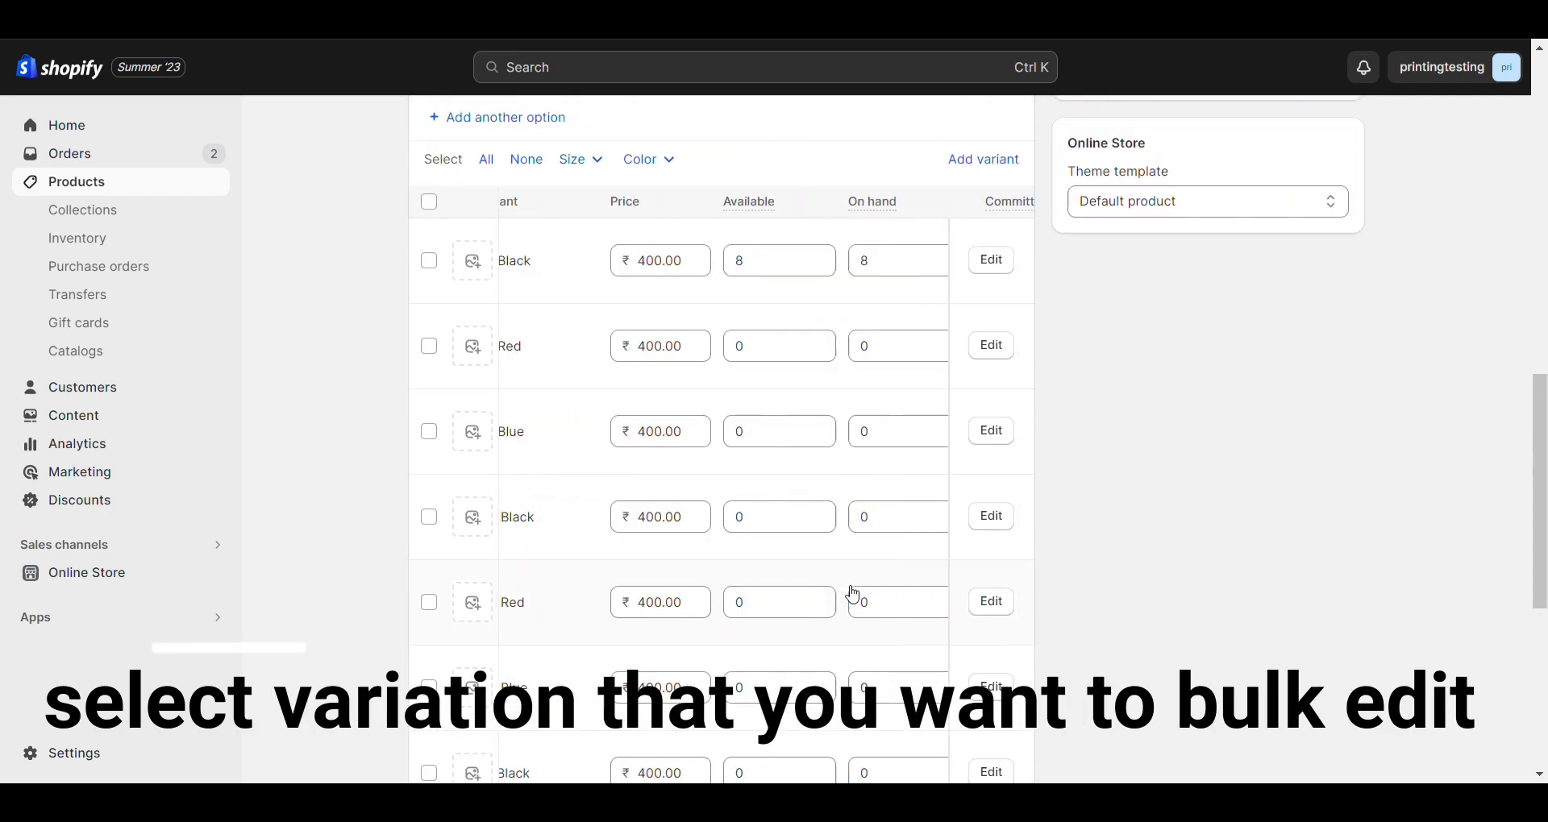
click(430, 261)
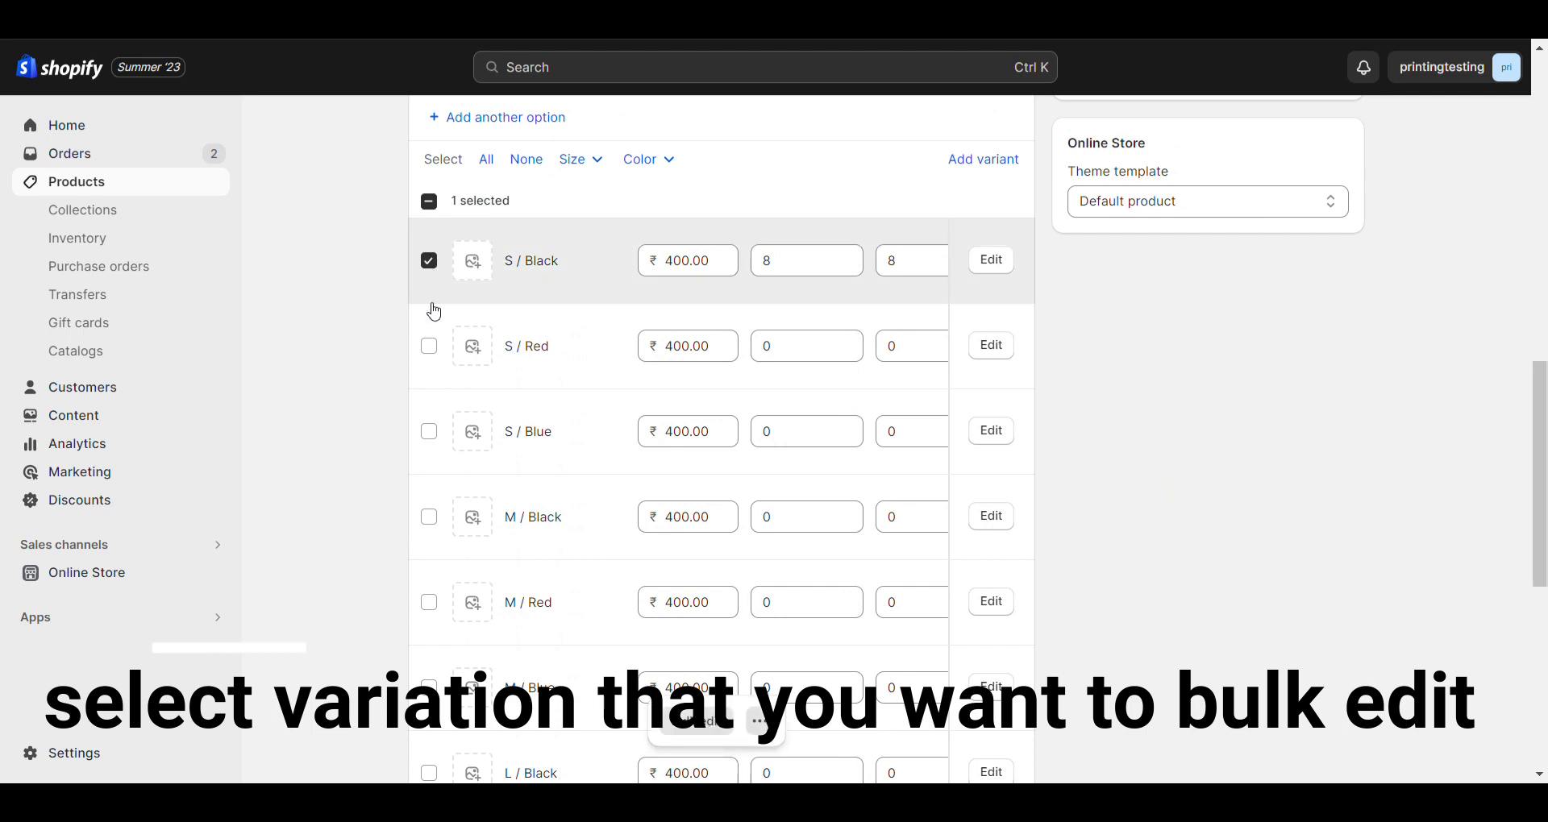
shift+click(432, 435)
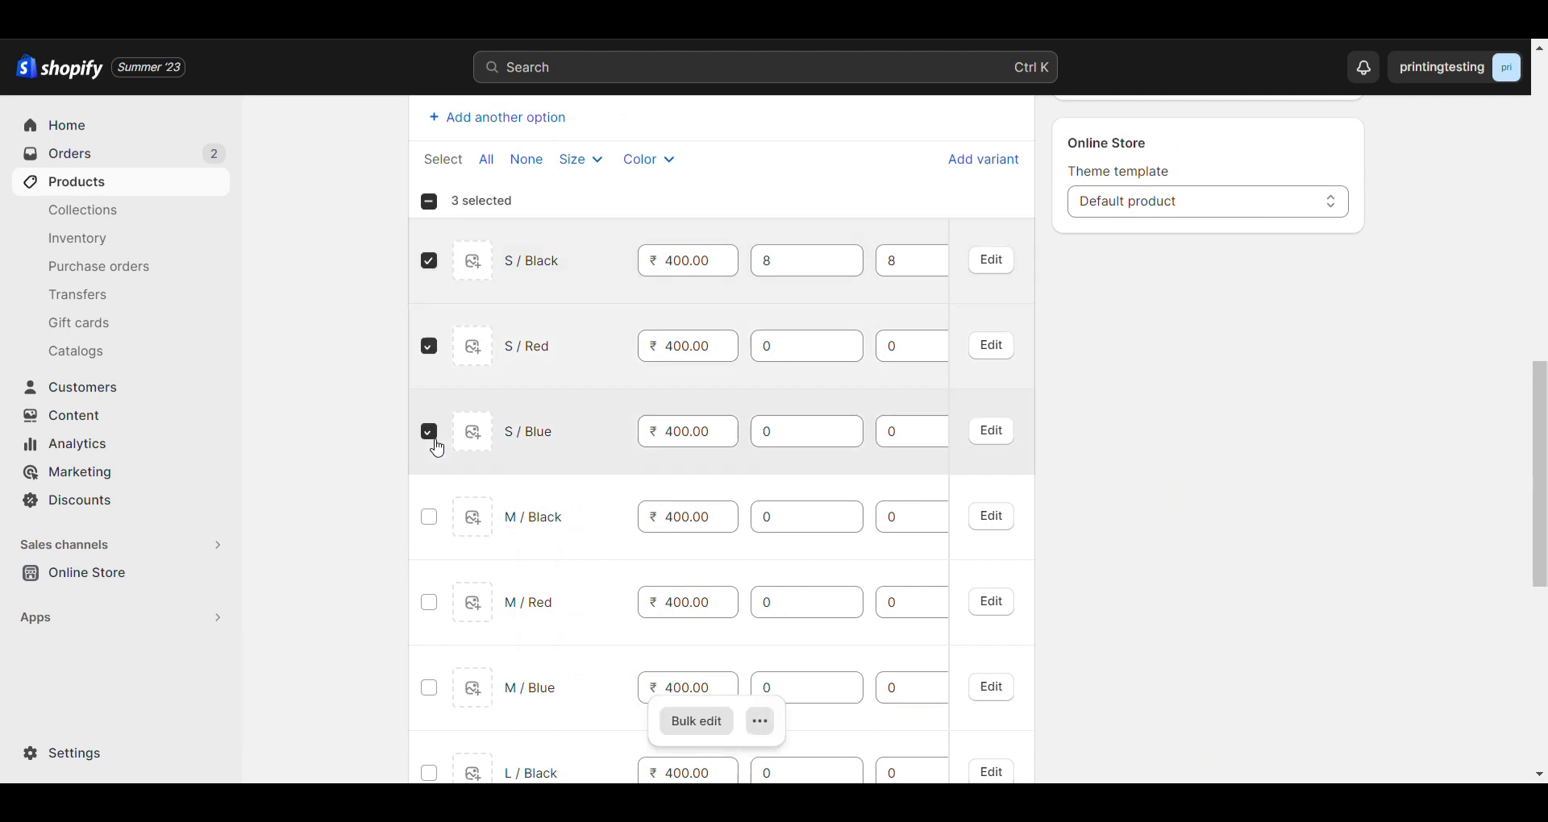
Step: Apply a price of ₹500 to all three selected size S variants
click(760, 721)
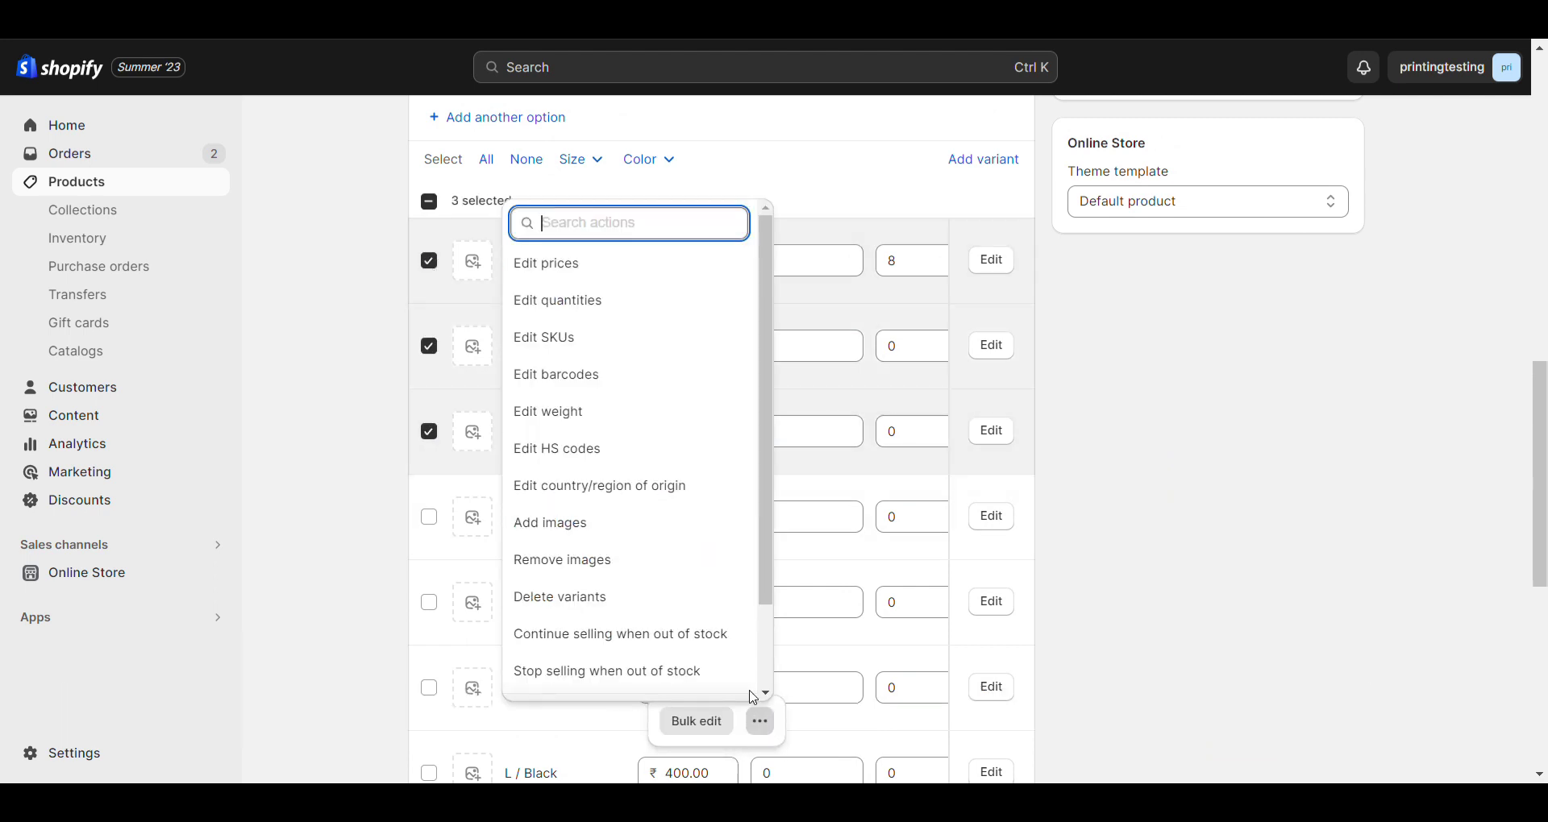
click(591, 273)
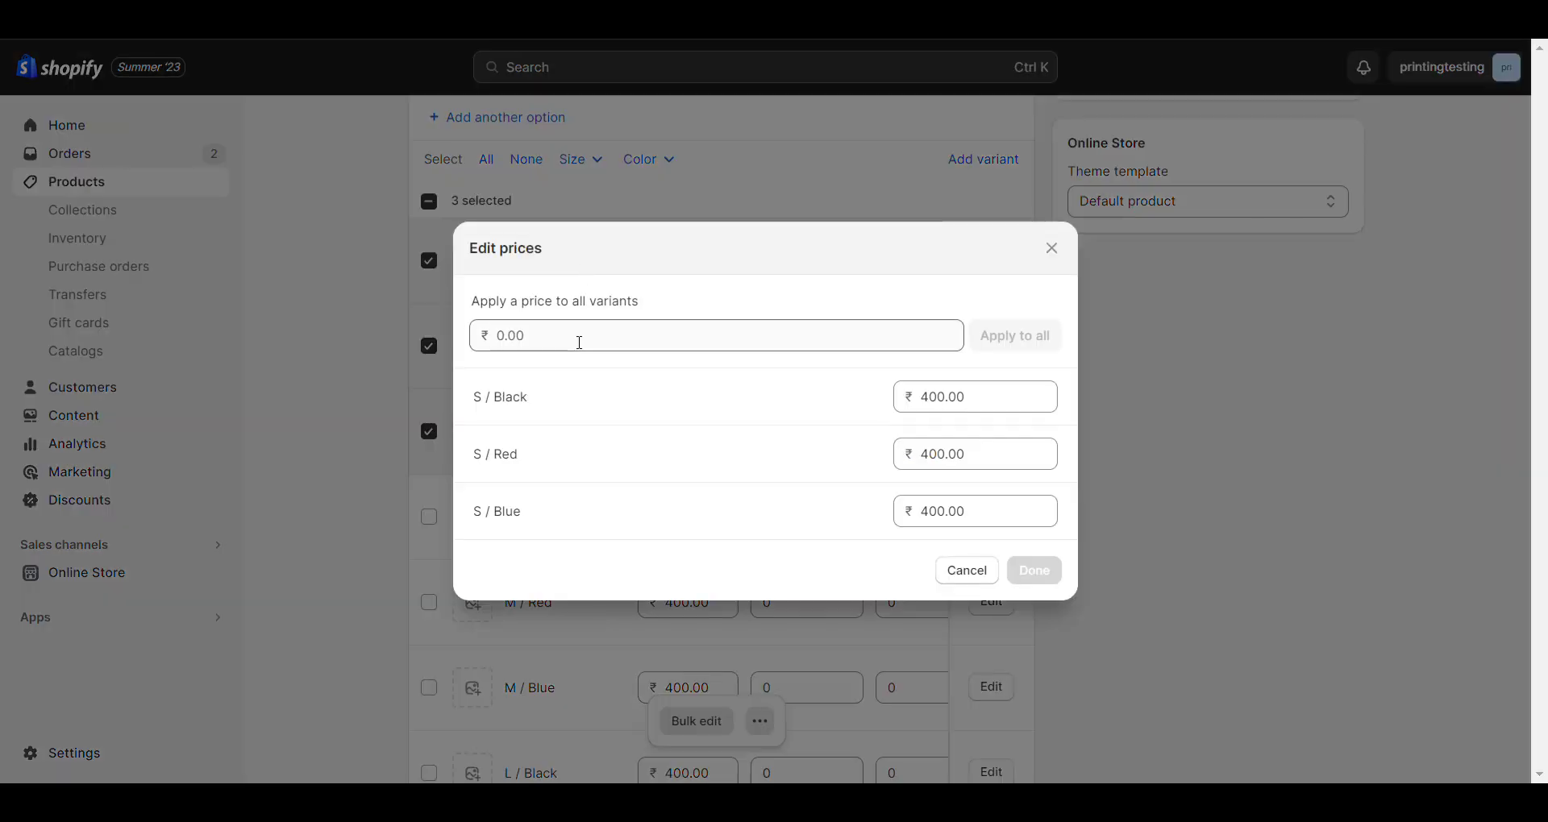
click(523, 336)
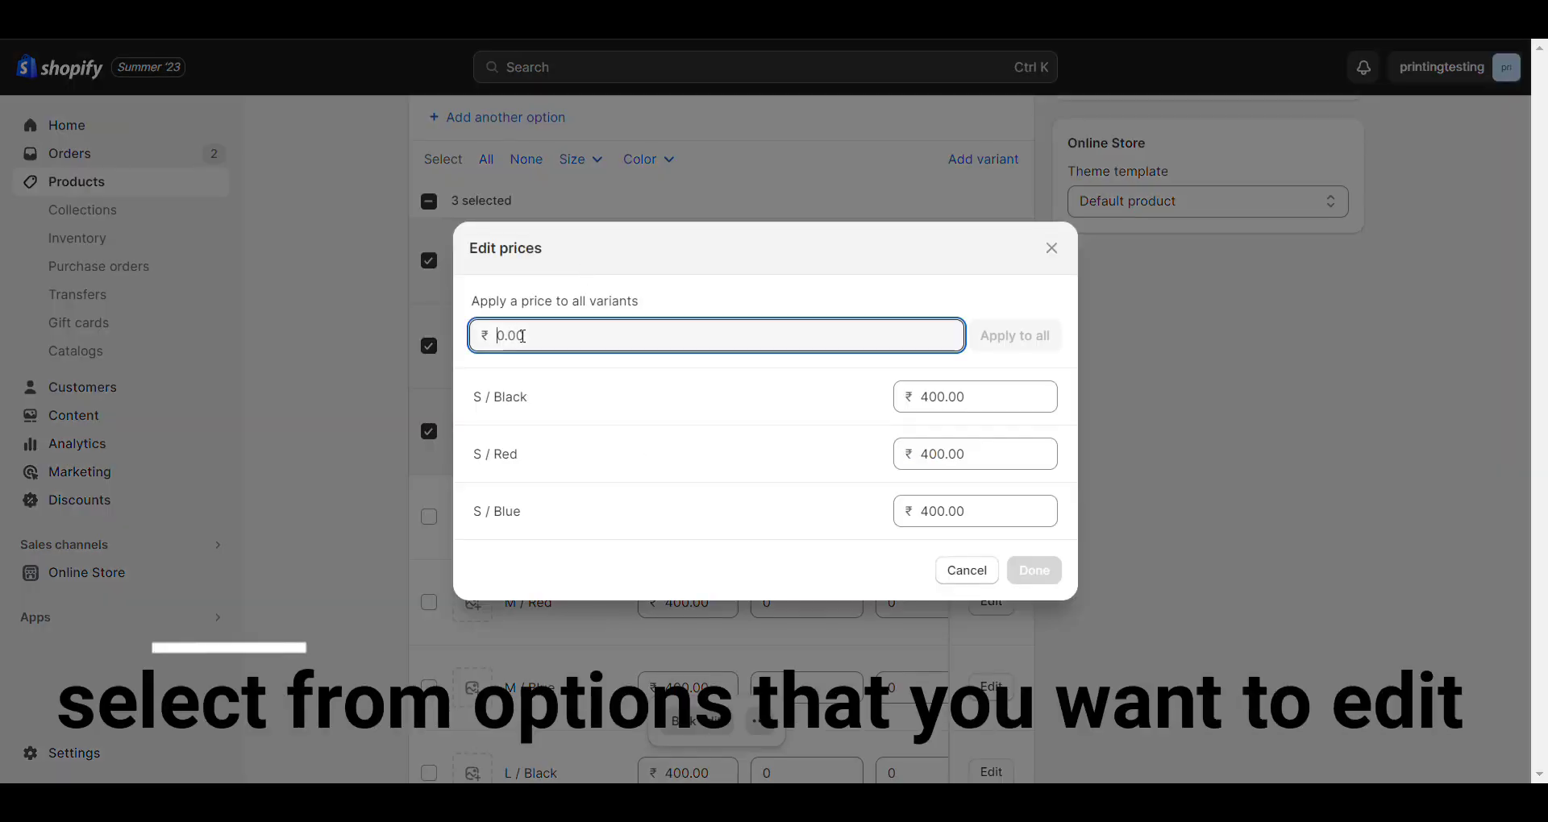
text(500)
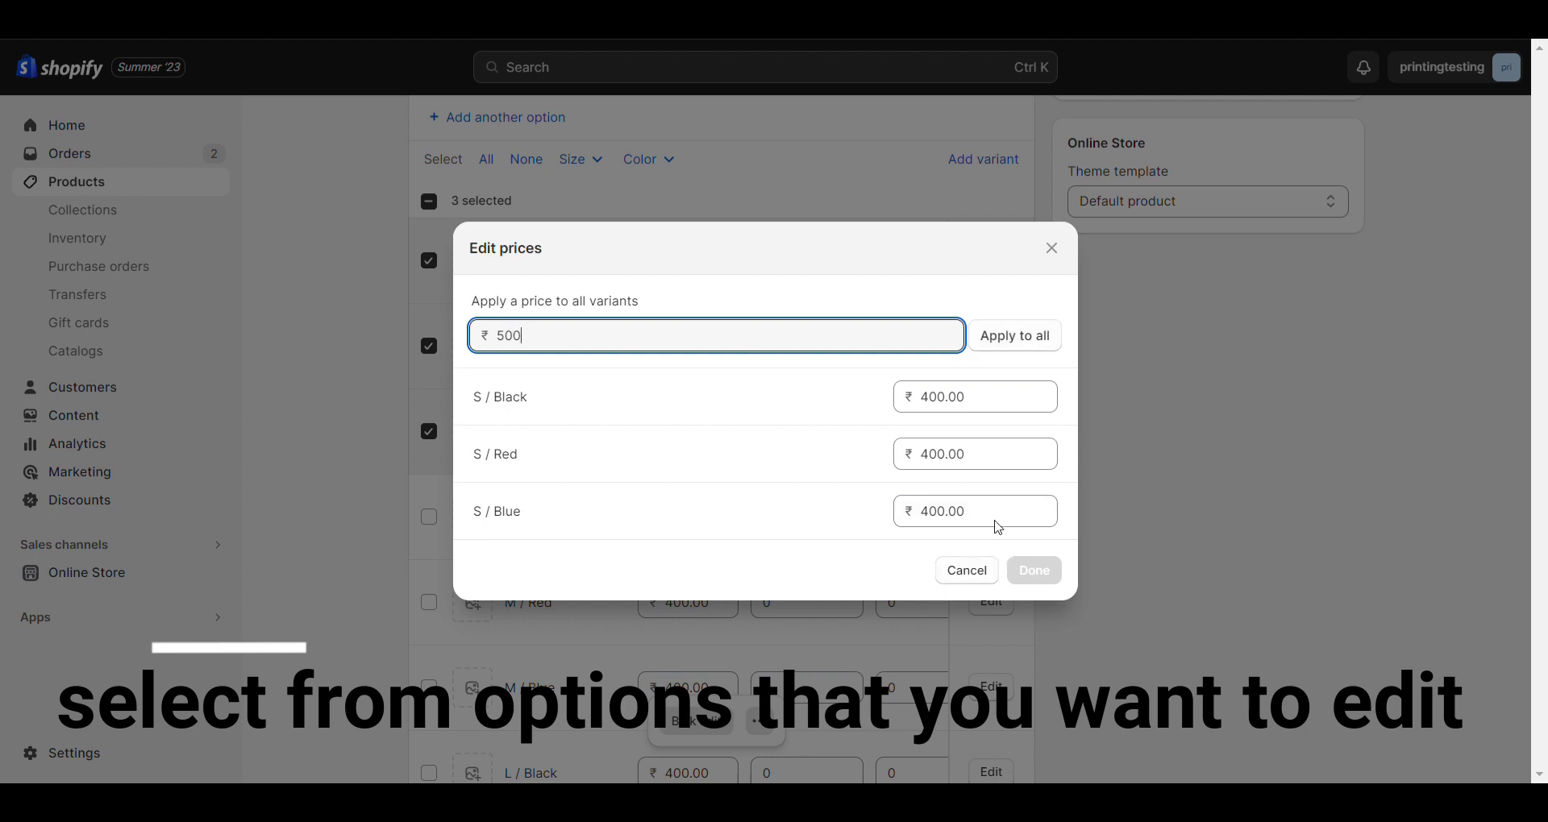
click(1049, 335)
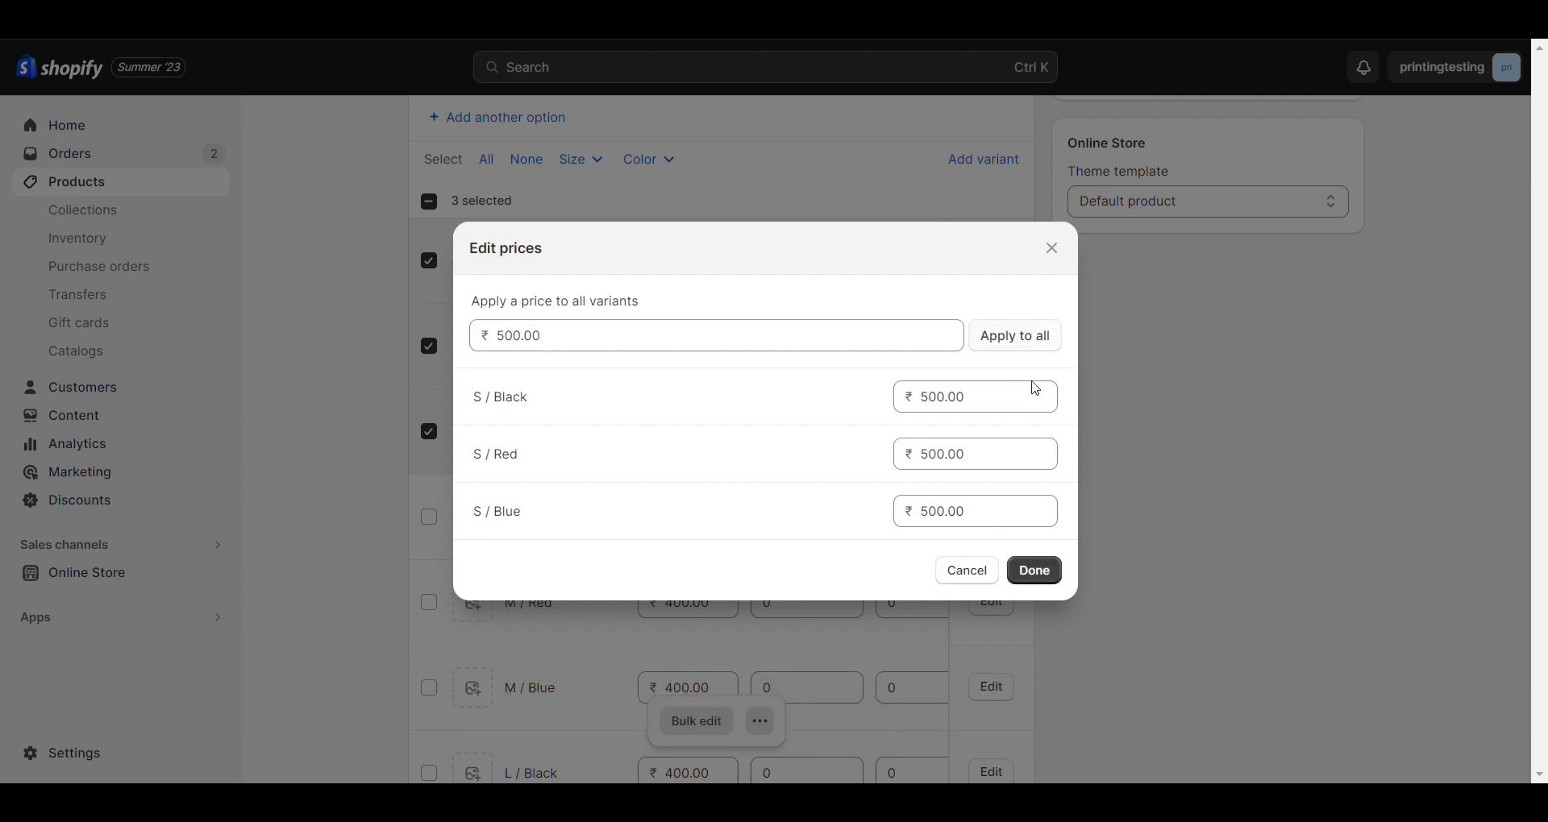
click(1038, 573)
Step: Select the black variants in all three sizes: S / Black, M / Black and L / Black
scroll(725, 415, up, 1)
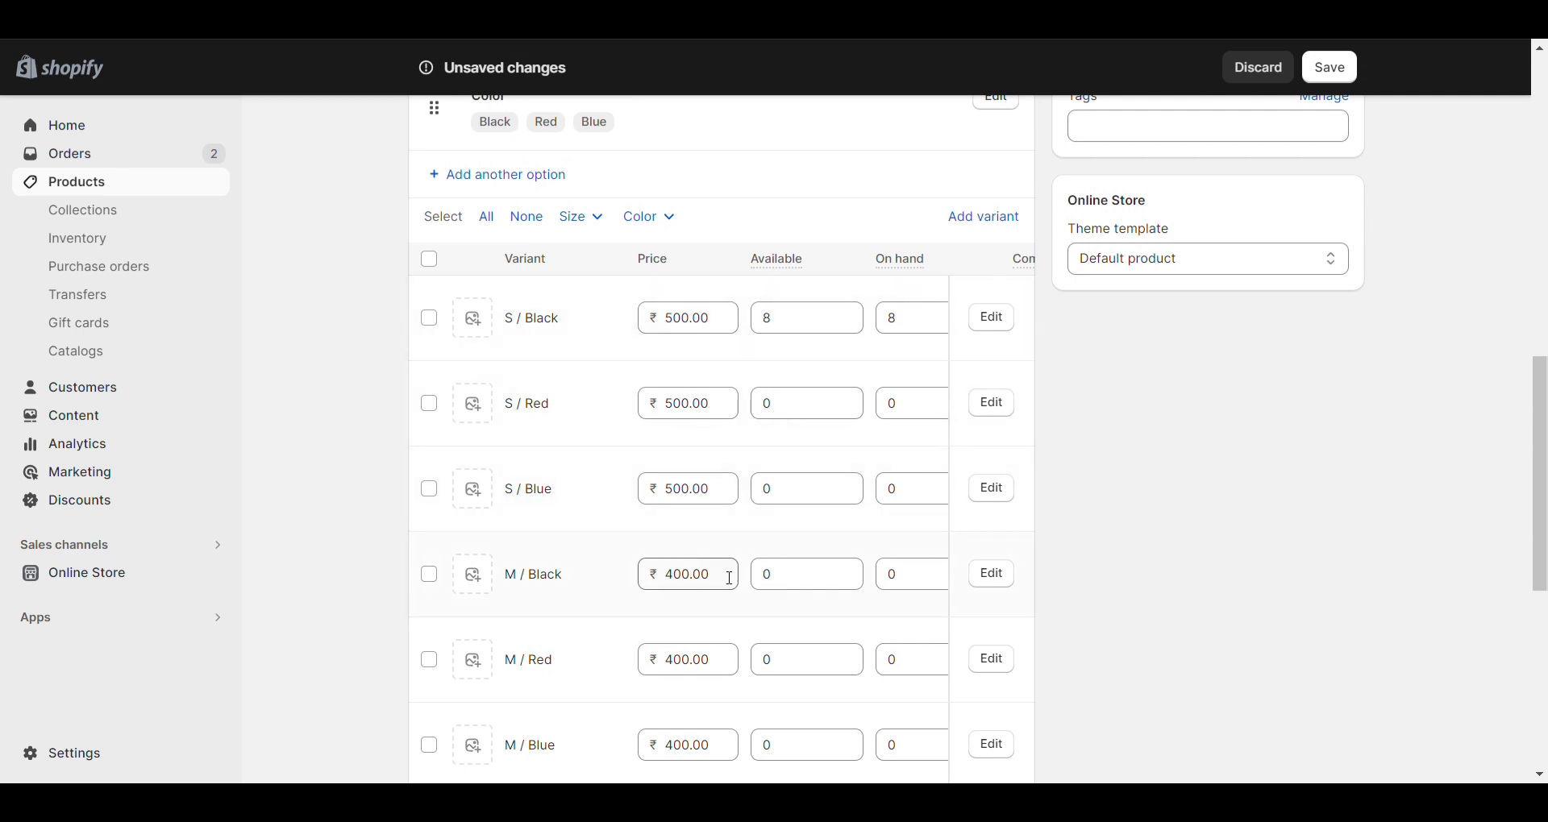
scroll(484, 588, down, 3)
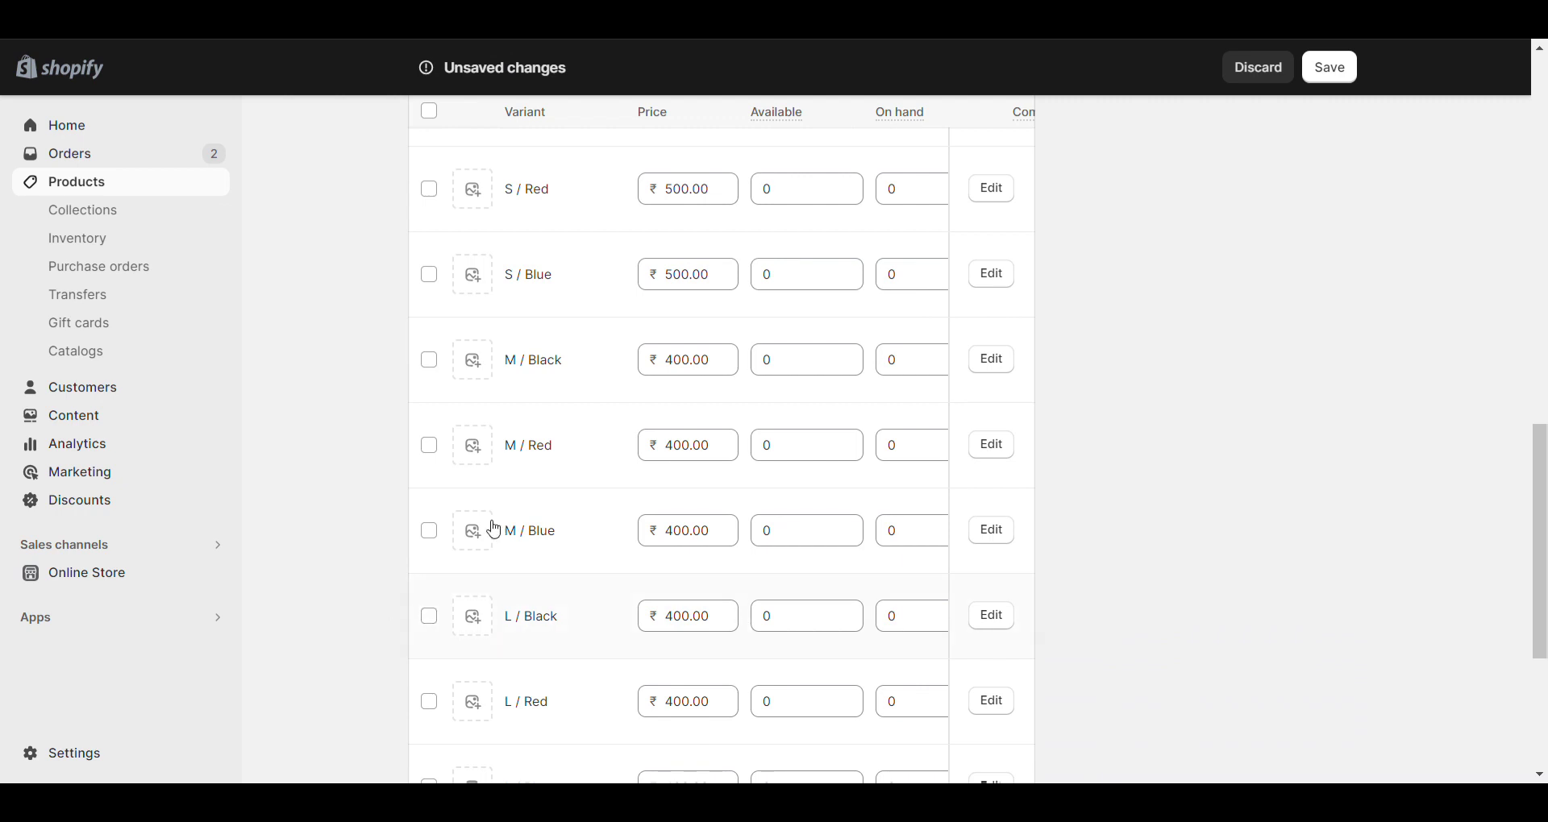
scroll(546, 482, up, 1)
scroll(547, 482, up, 3)
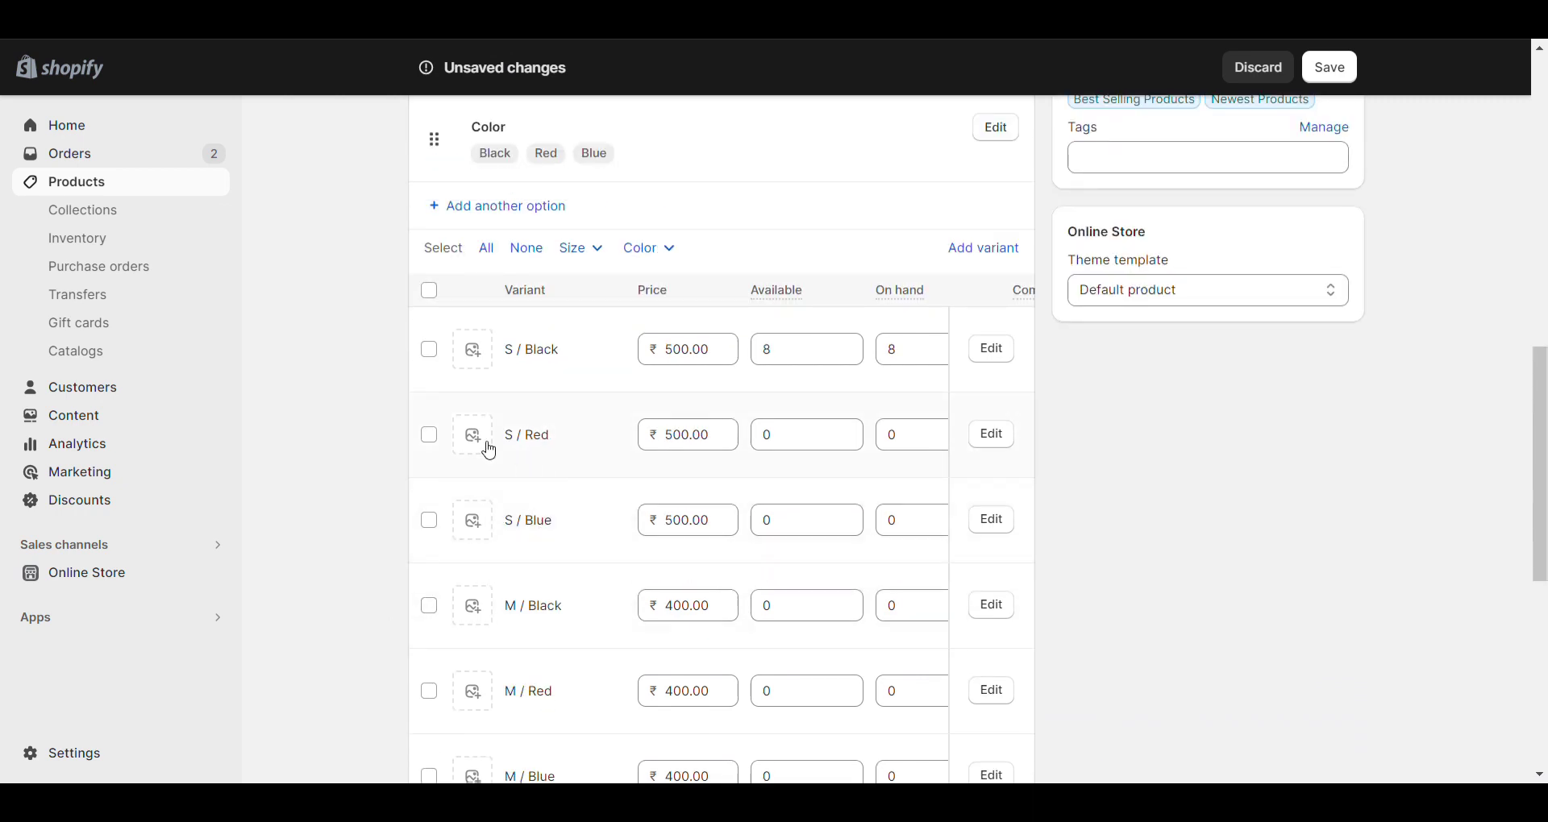
click(429, 350)
scroll(360, 637, down, 2)
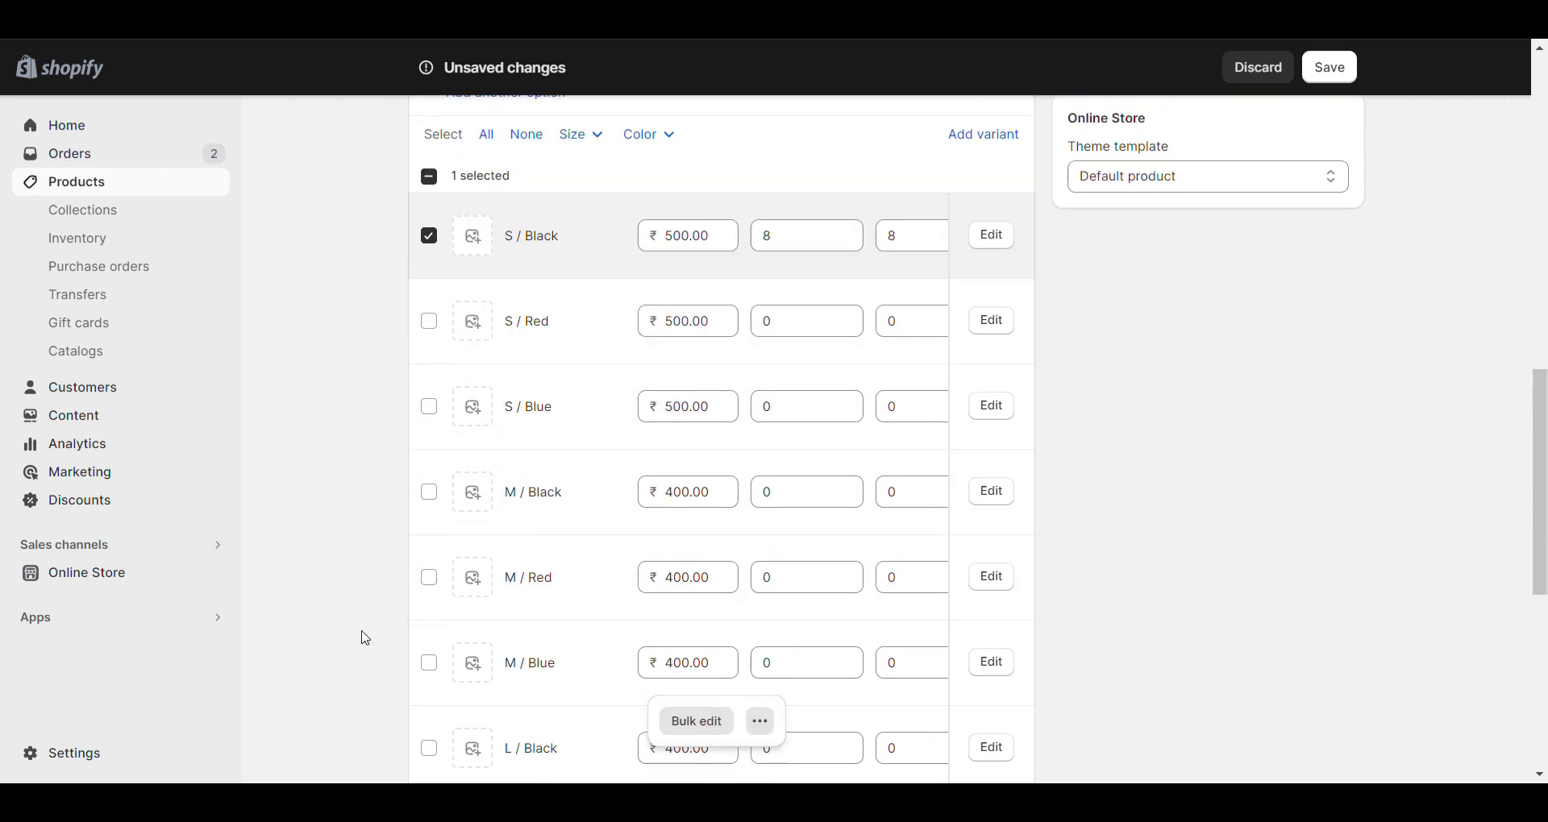
click(443, 506)
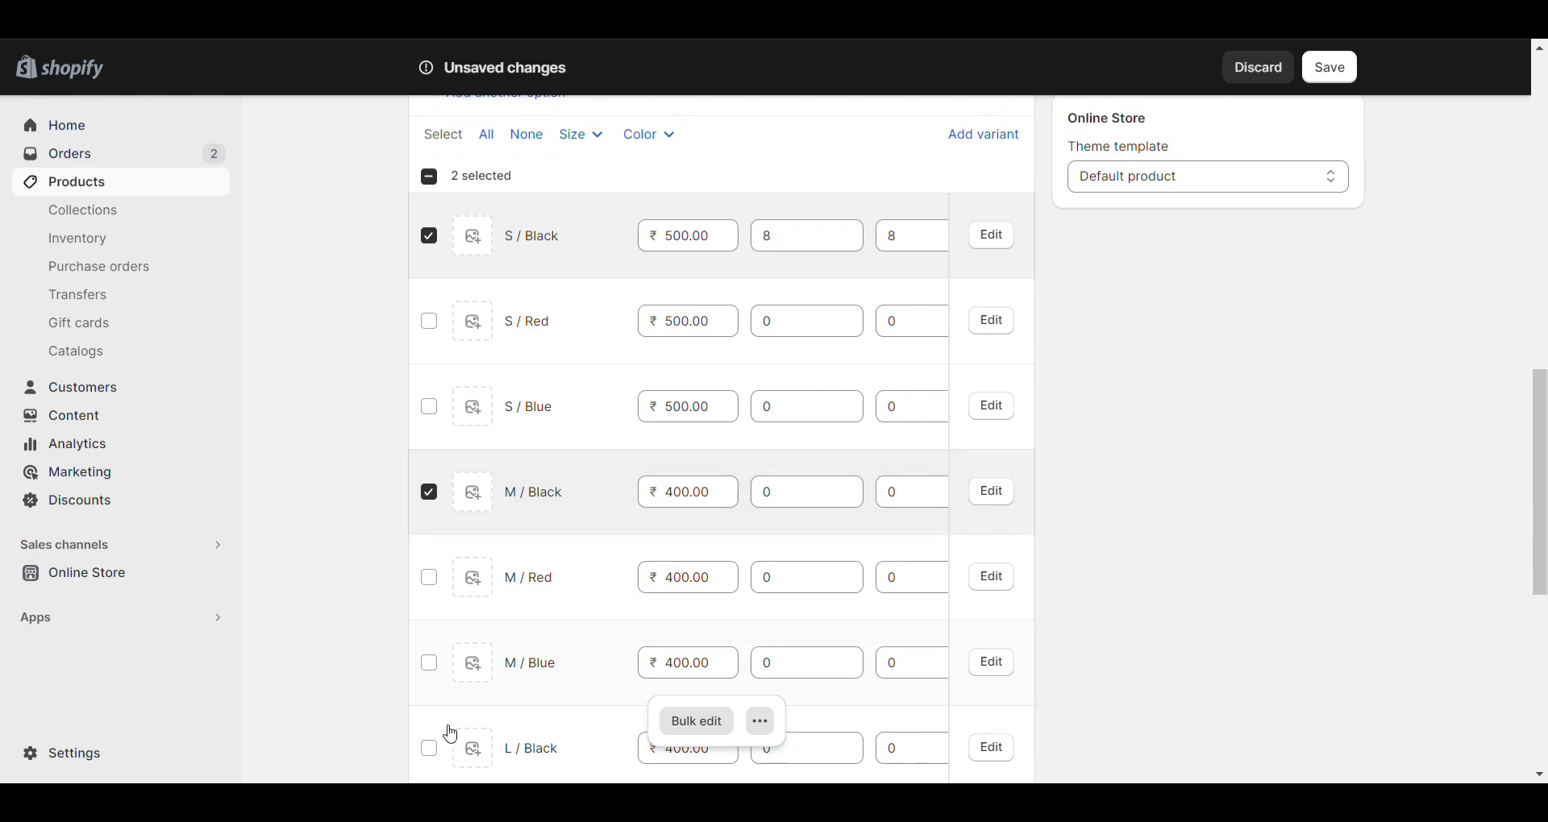
click(428, 745)
Step: Review the bulk actions for the selected black variants and assign the existing product photo to them
scroll(338, 723, down, 4)
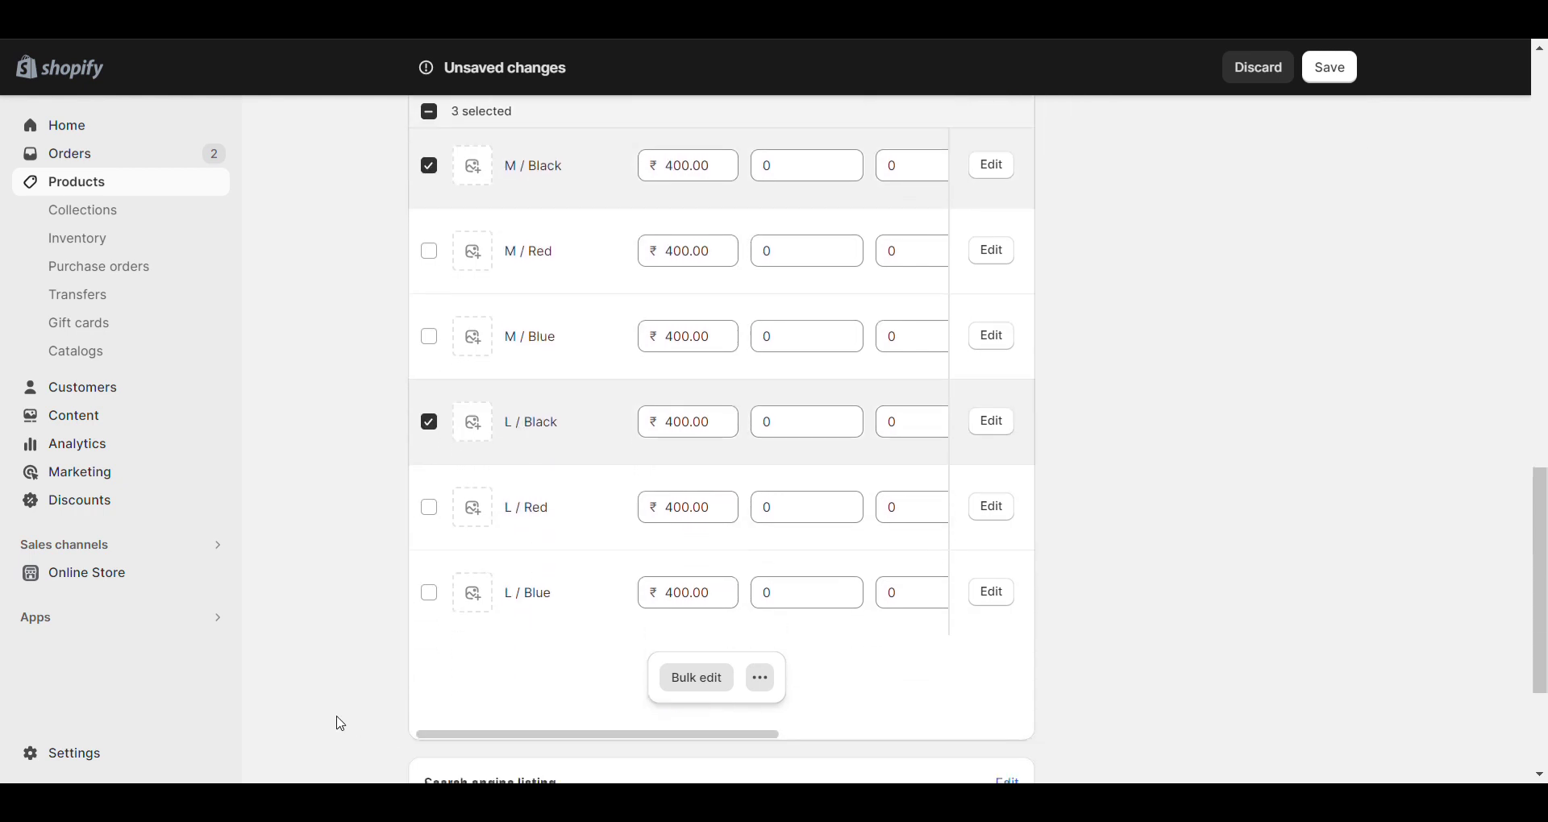
click(760, 685)
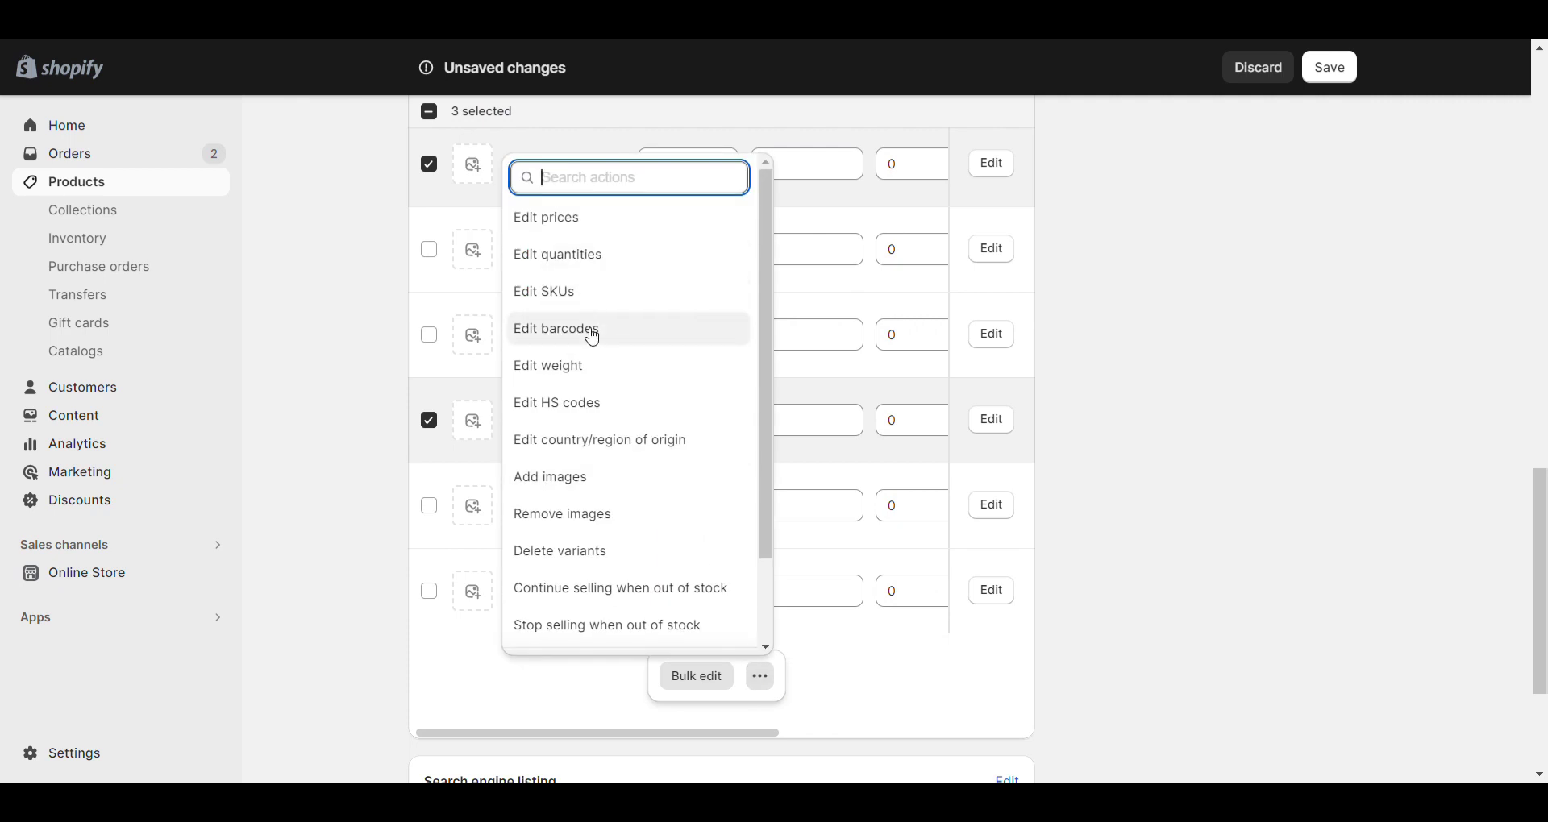
scroll(592, 375, down, 1)
scroll(593, 377, down, 2)
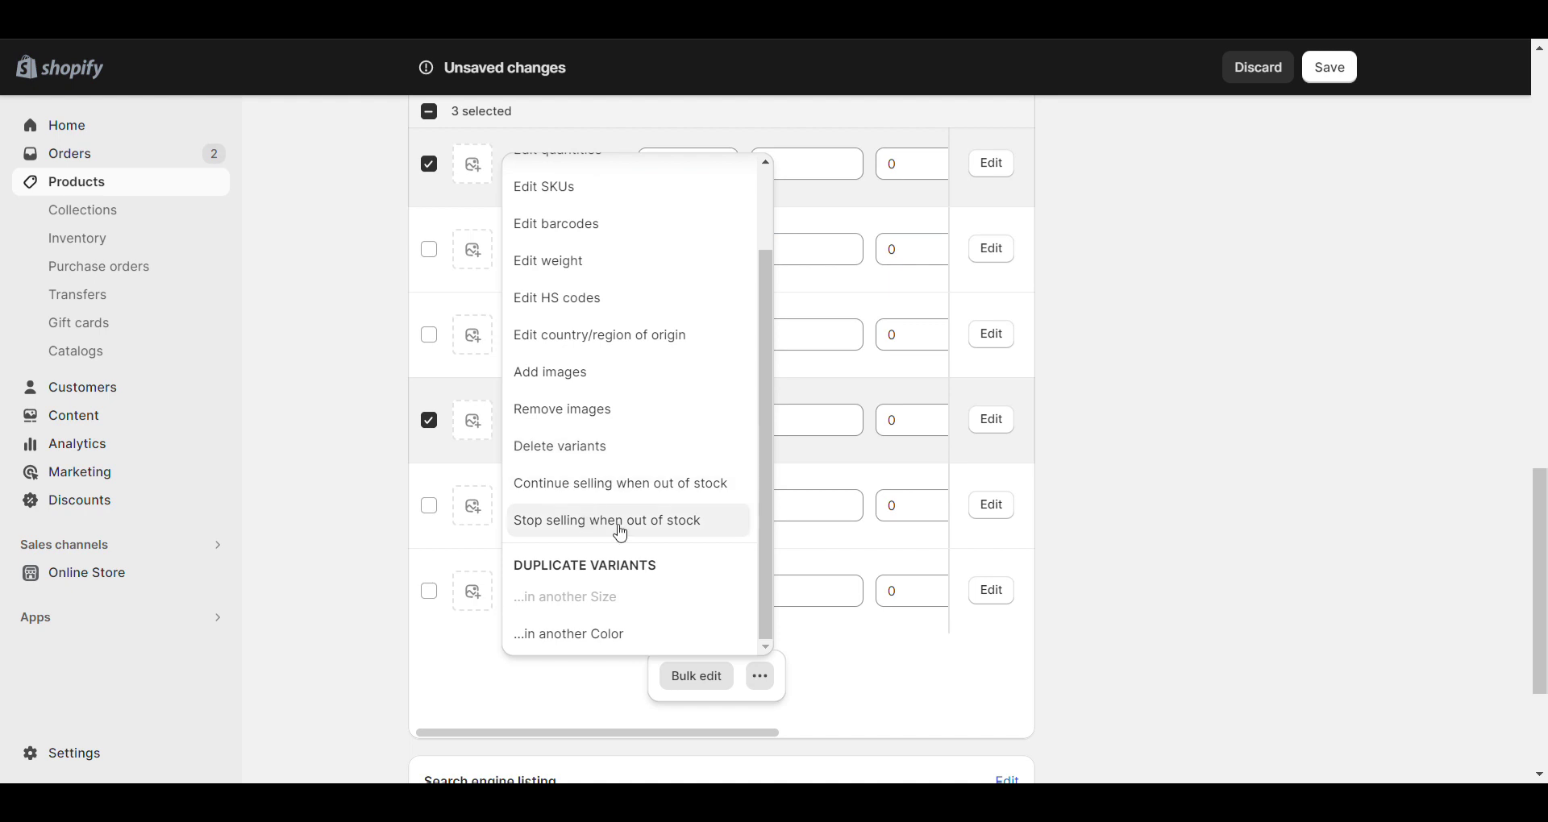
scroll(592, 520, down, 1)
scroll(624, 495, up, 3)
scroll(637, 403, up, 1)
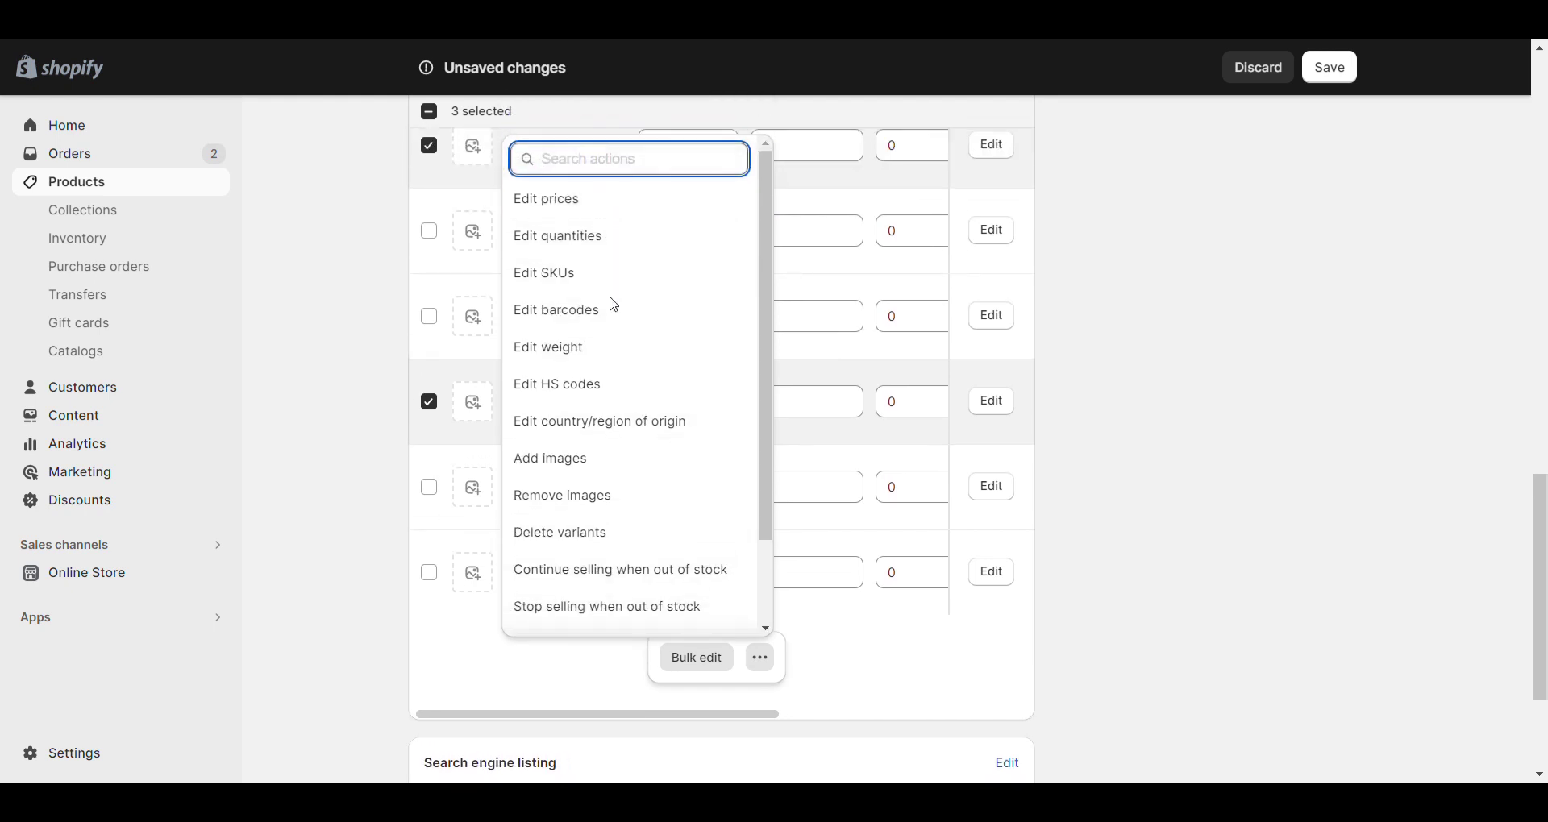
click(606, 463)
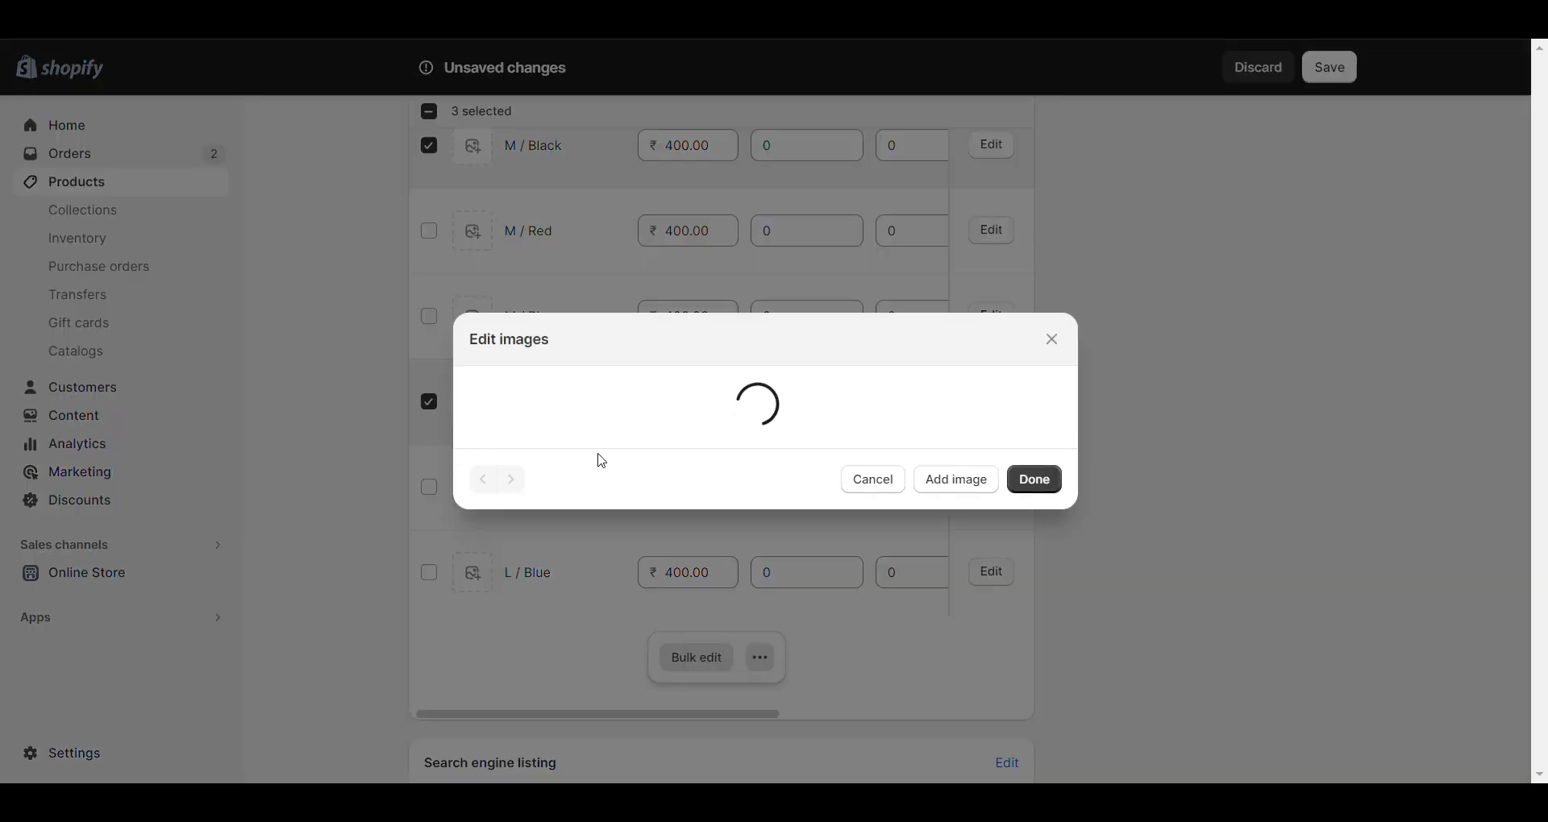
click(689, 424)
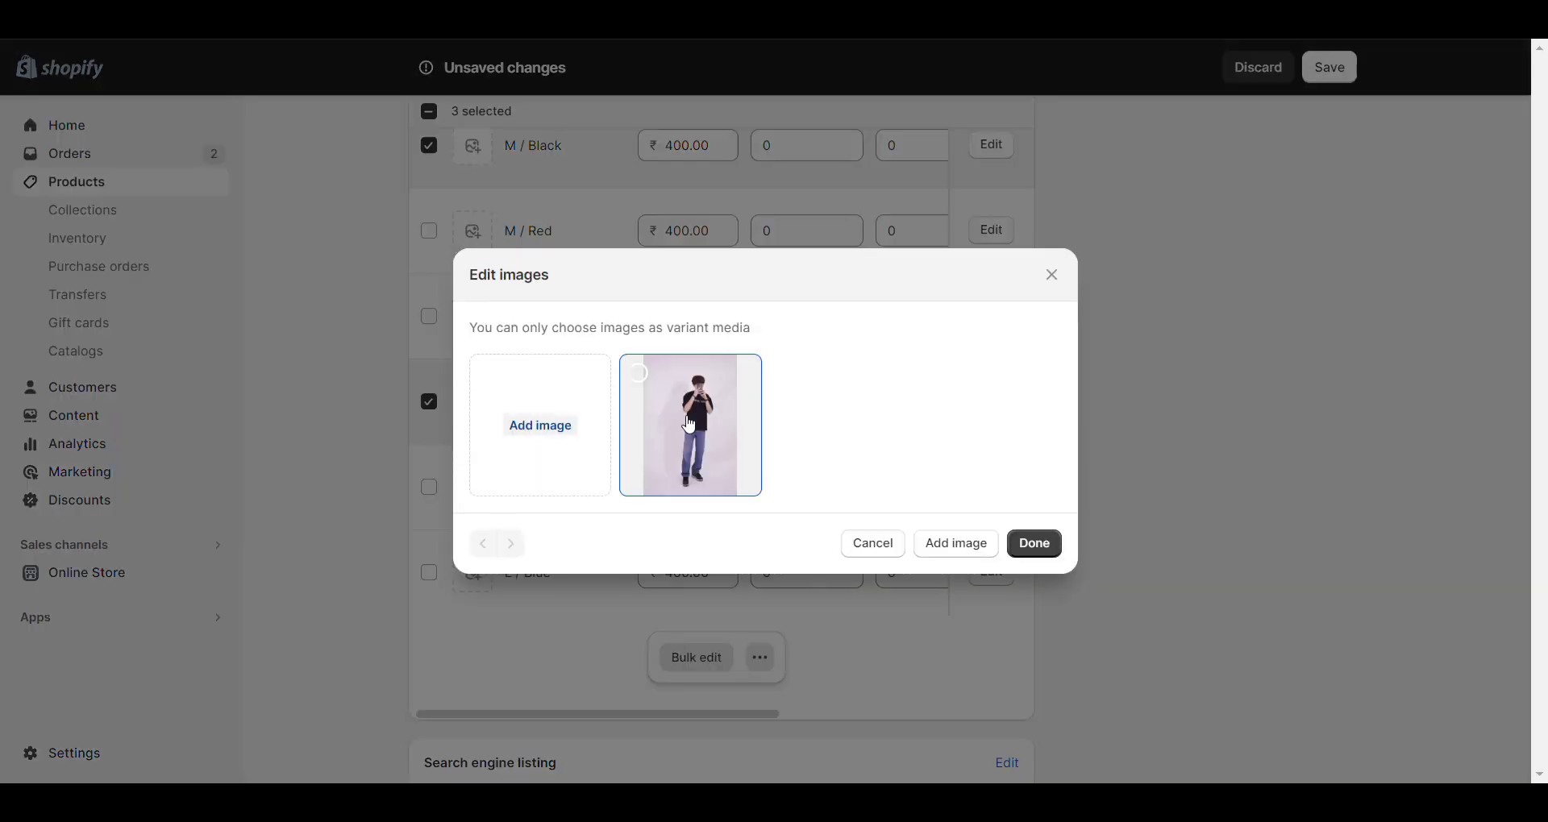
click(1032, 543)
Step: Select all variants of the product and open them in the bulk editor
scroll(599, 468, up, 6)
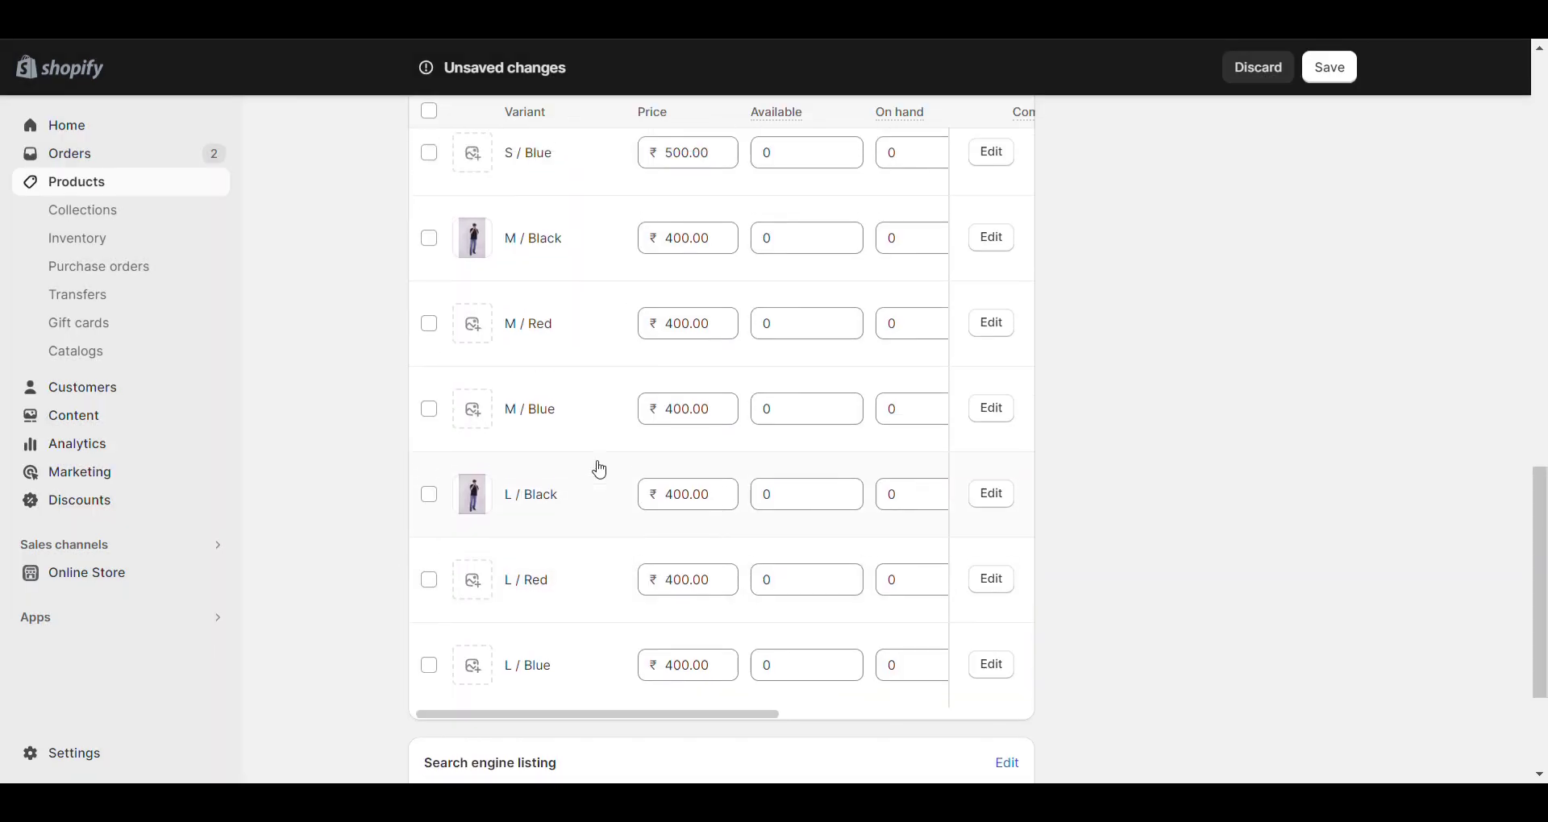
scroll(599, 470, up, 1)
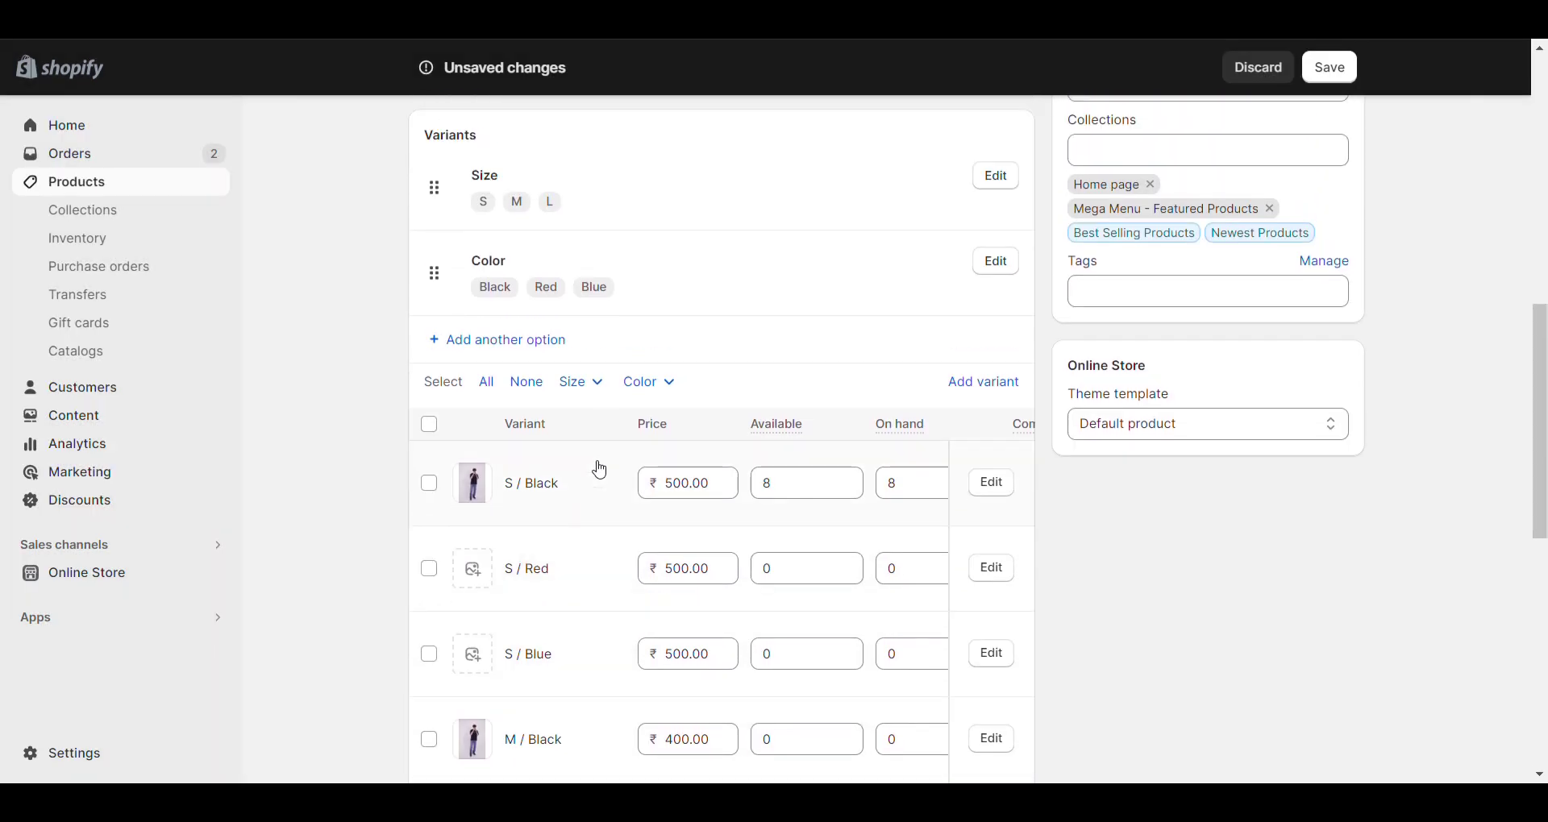
scroll(1216, 559, down, 3)
scroll(1219, 567, up, 15)
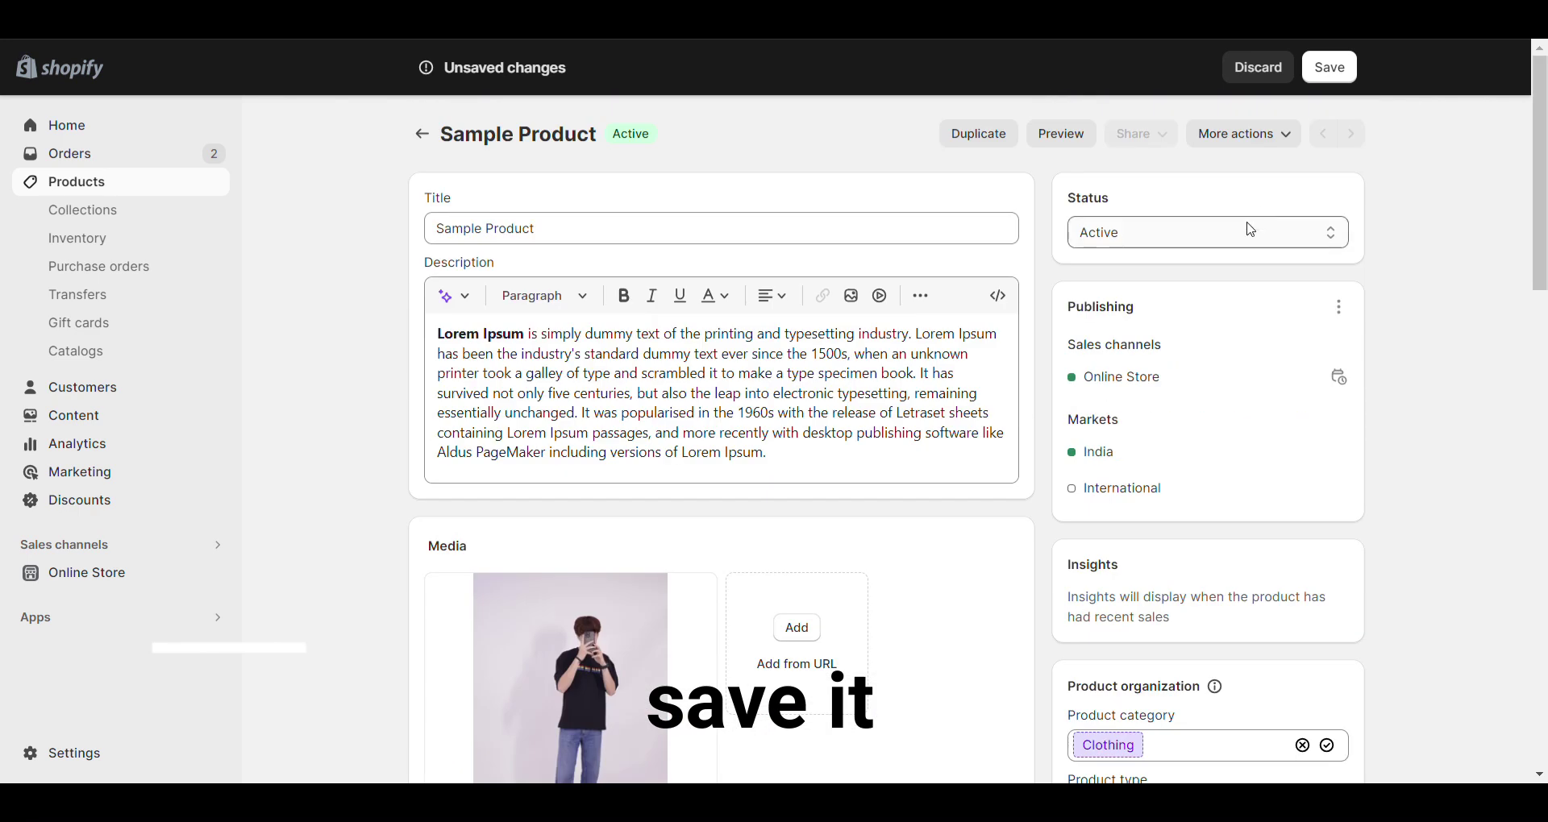
scroll(1258, 222, down, 20)
scroll(792, 385, up, 6)
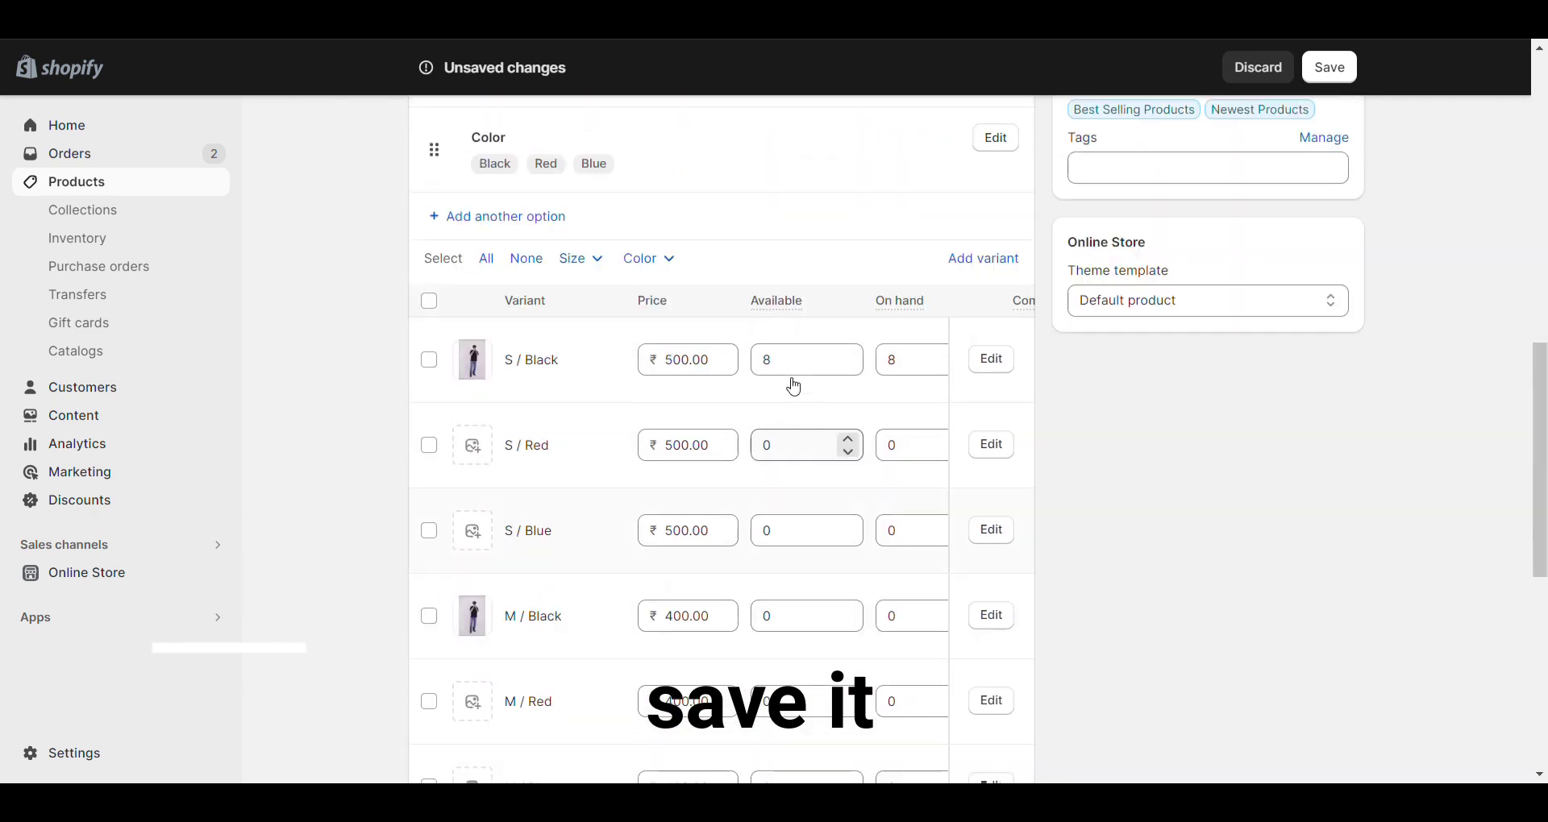
scroll(794, 387, up, 3)
click(432, 448)
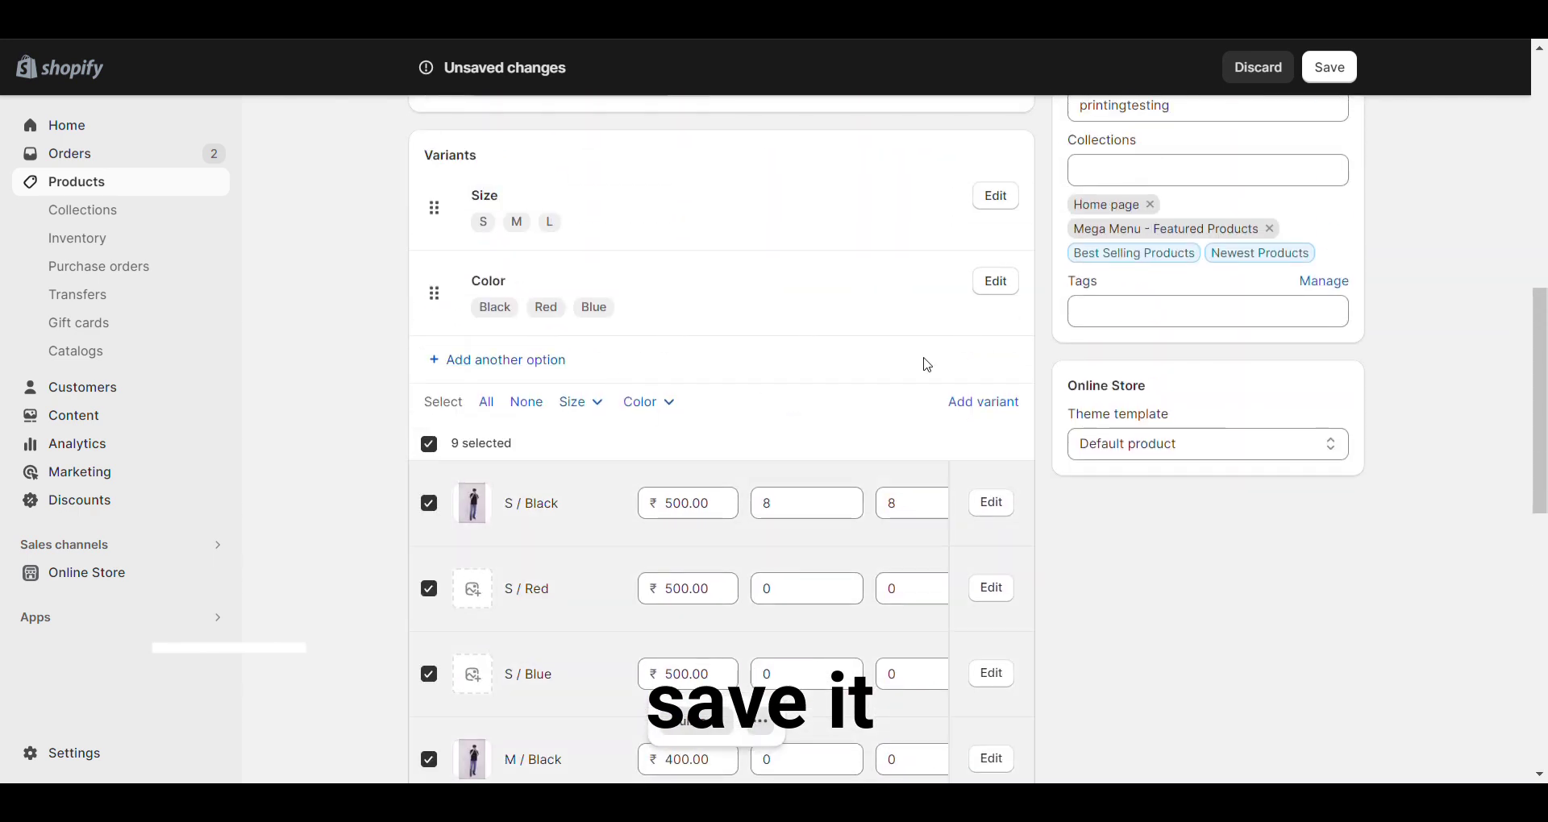
scroll(923, 360, down, 8)
click(695, 539)
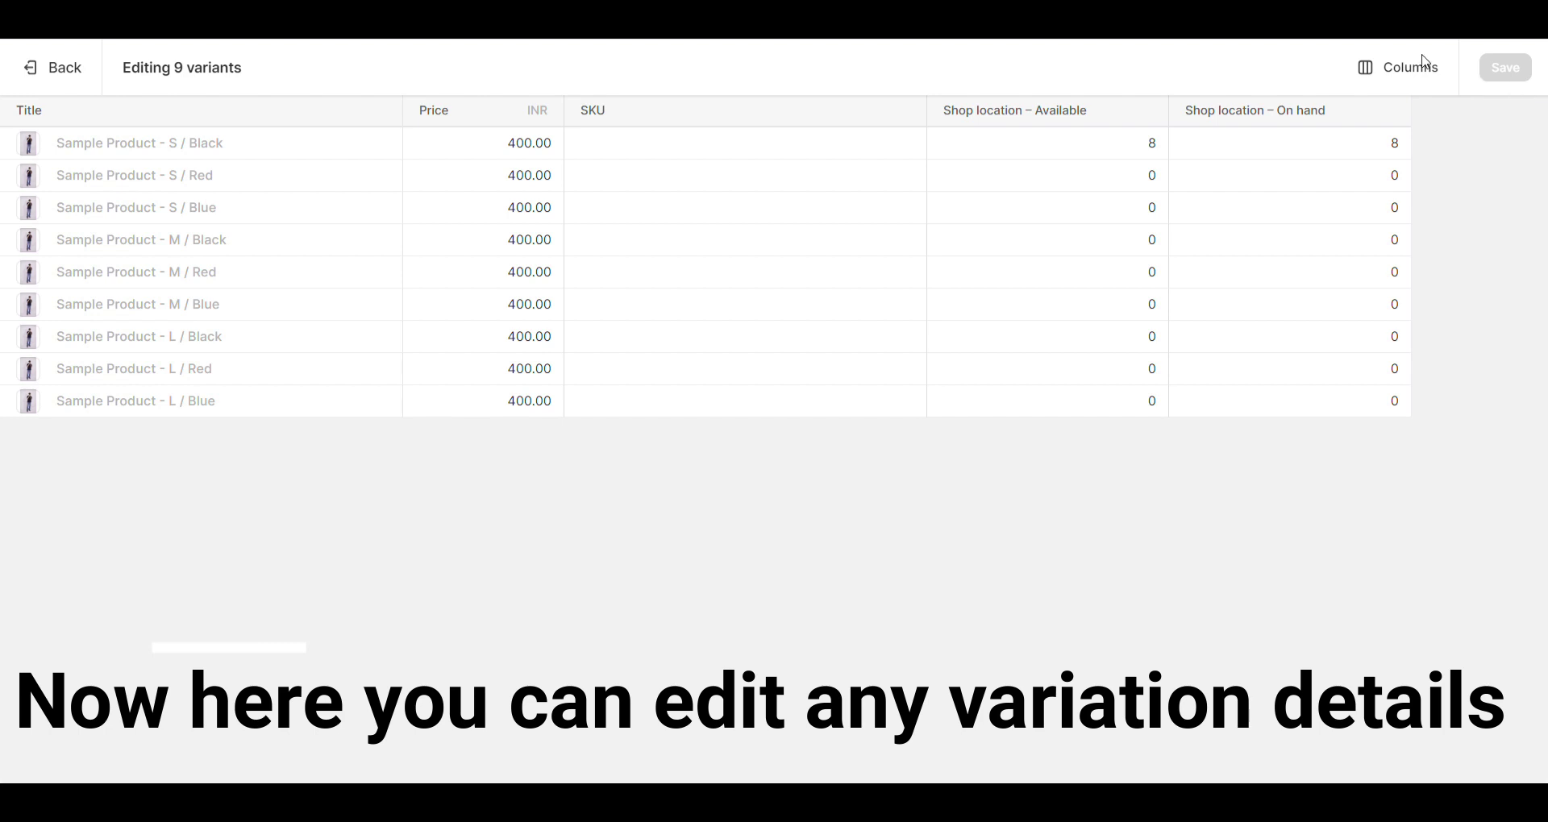
key(ctrl+minus)
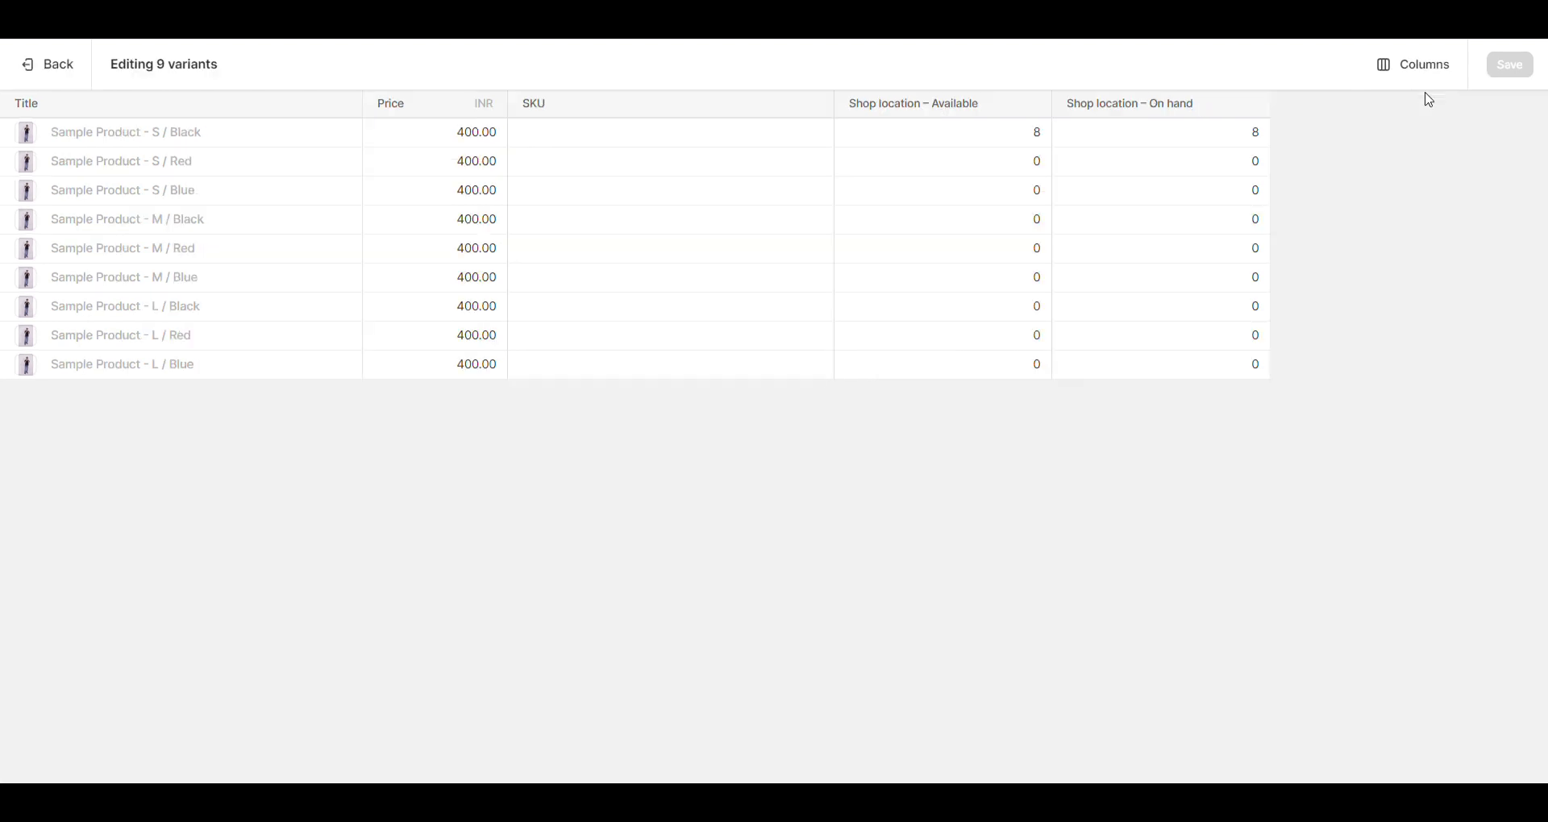
key(ctrl+minus)
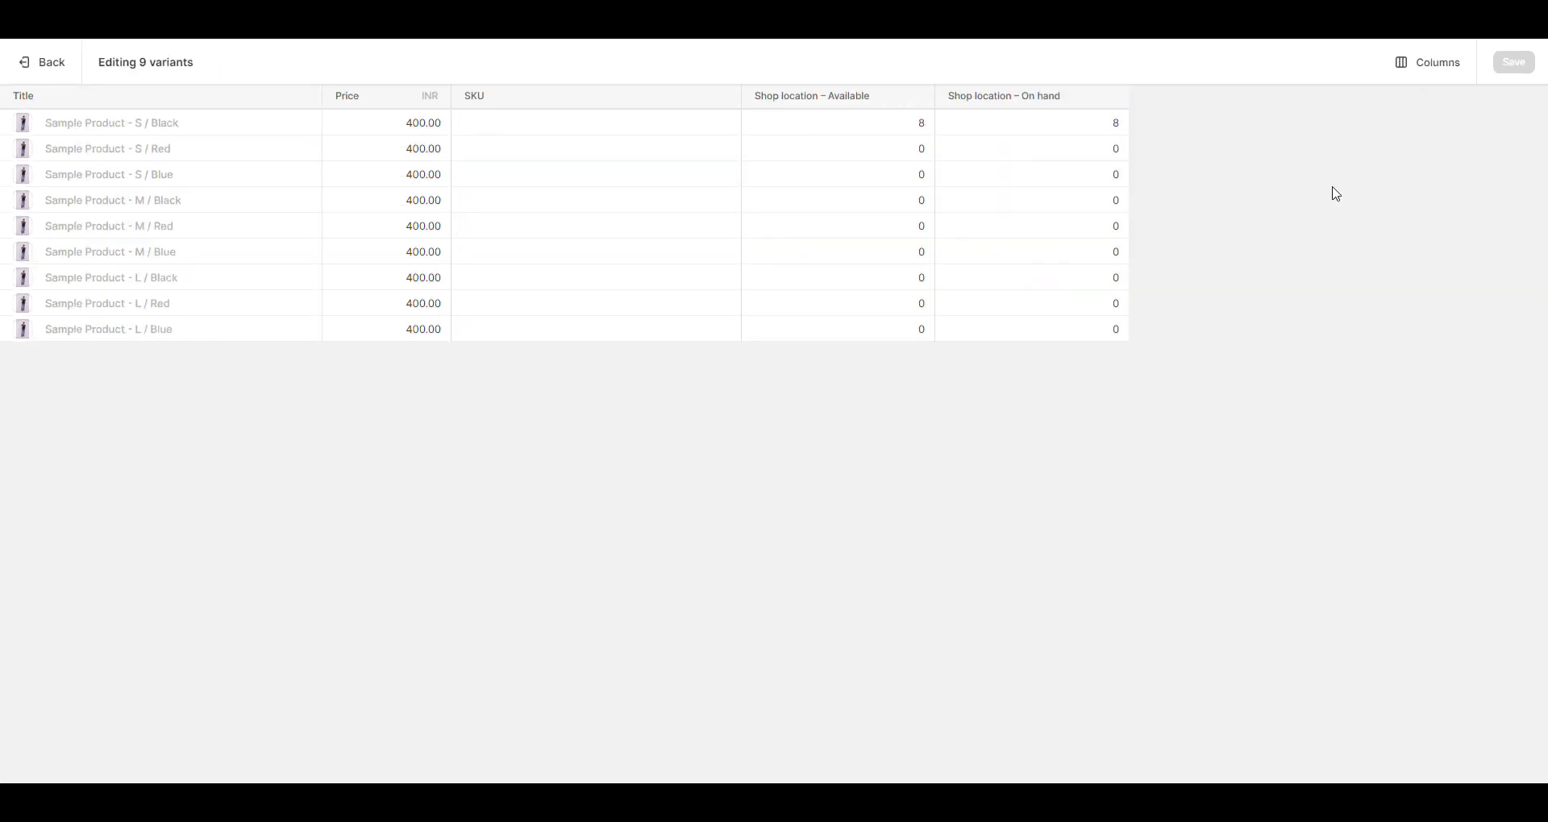
key(ctrl+plus)
key(ctrl+plus)
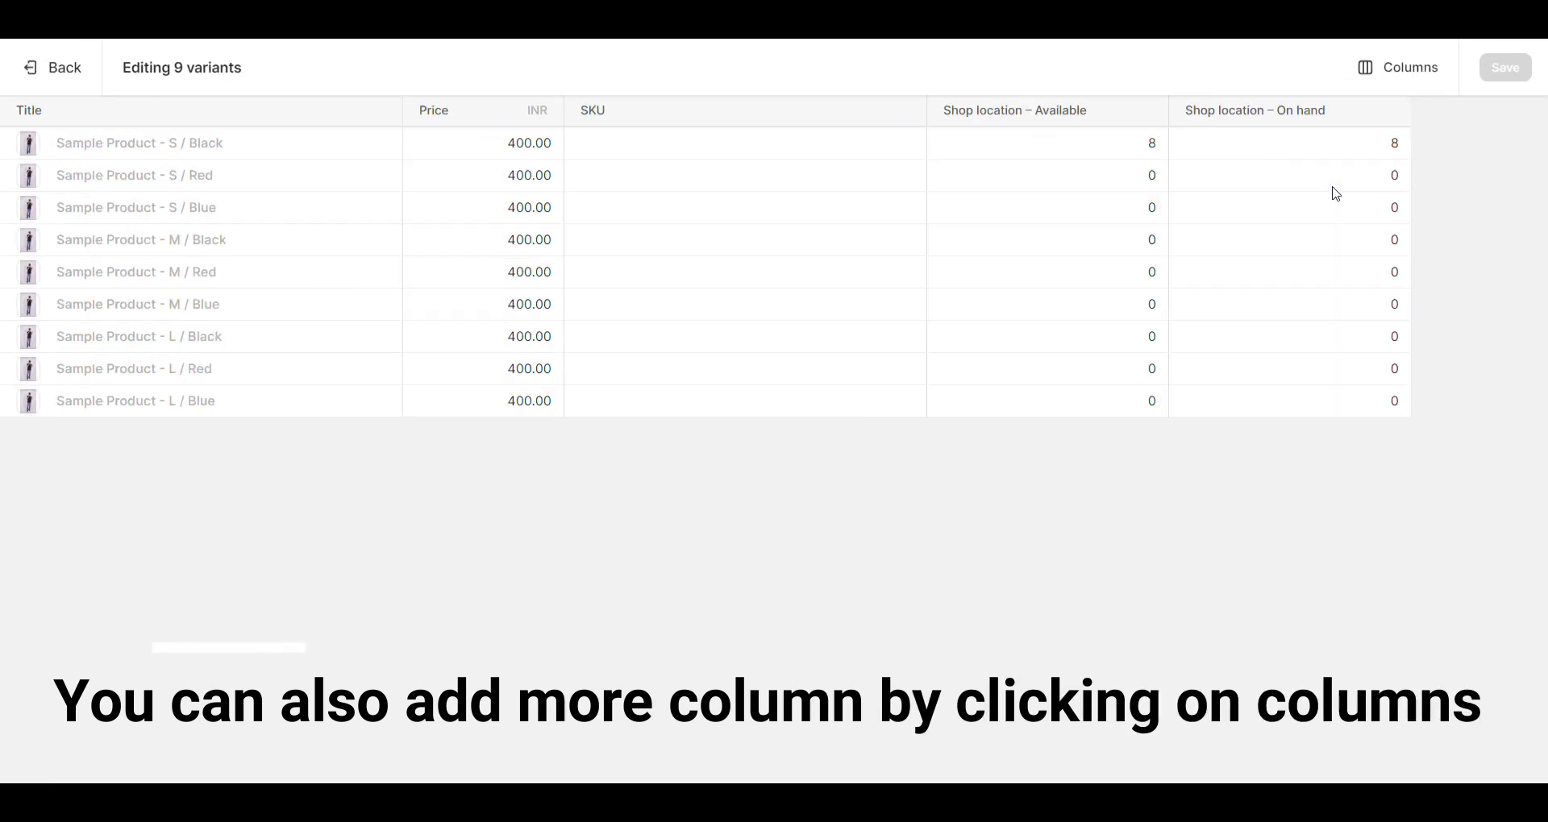
Step: Add the Compare-at price column to the bulk editor, and try out the Cost per item column before hiding it
key(ctrl+plus)
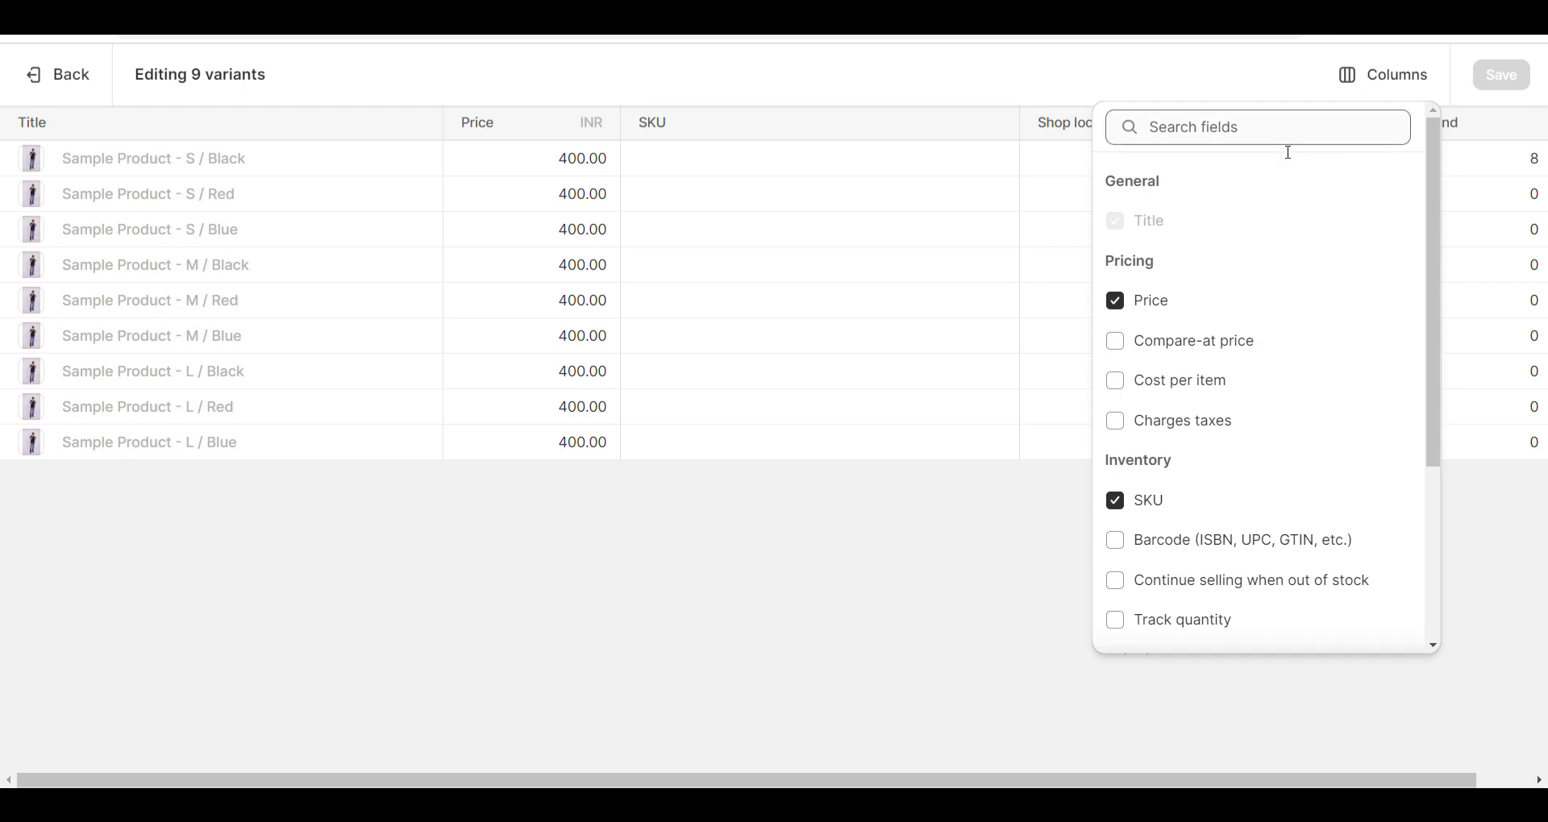
scroll(1269, 226, down, 3)
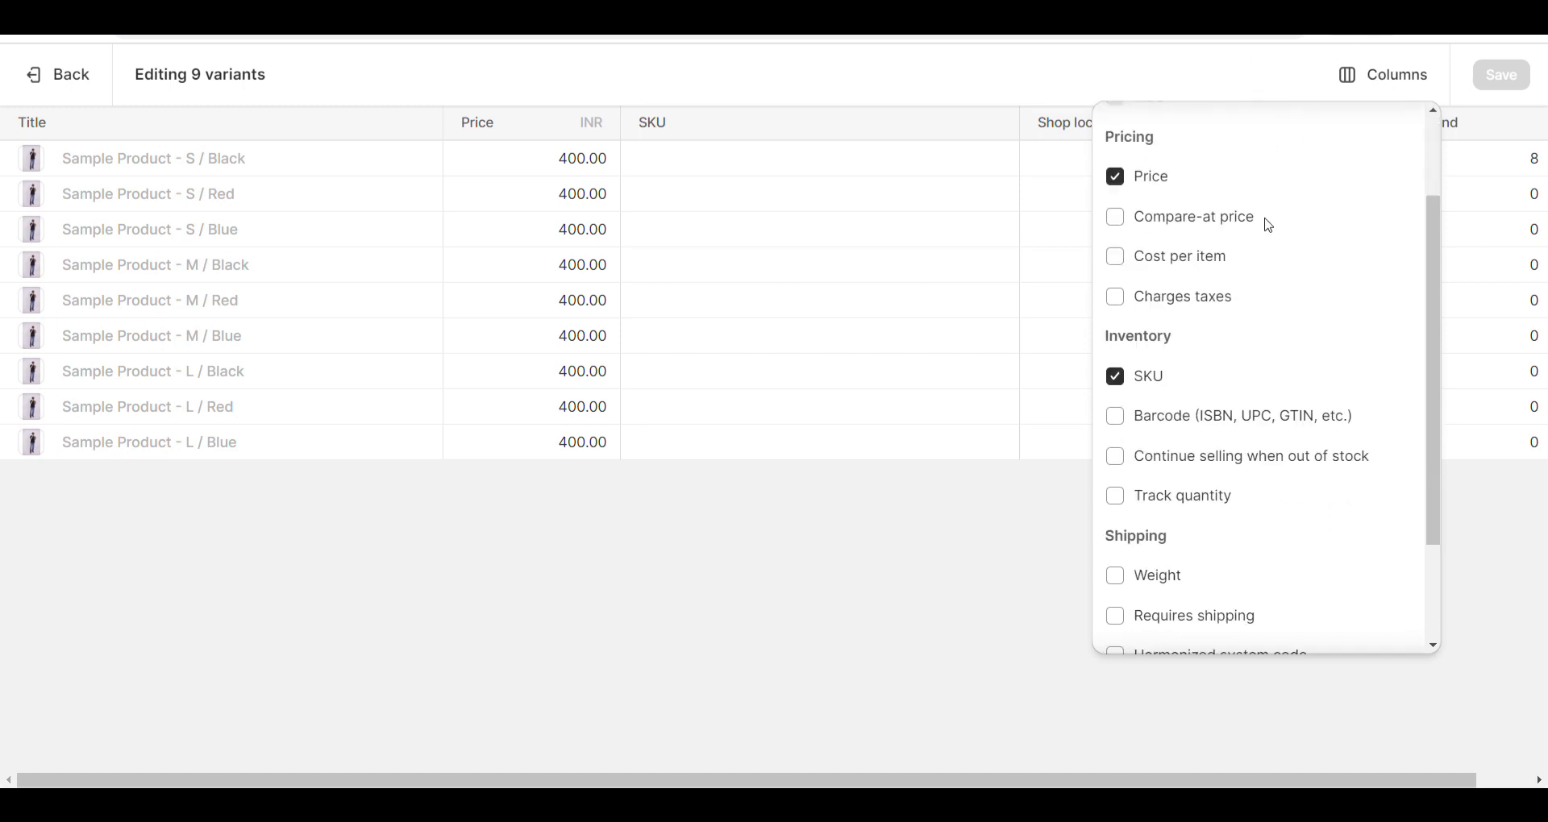
click(1127, 233)
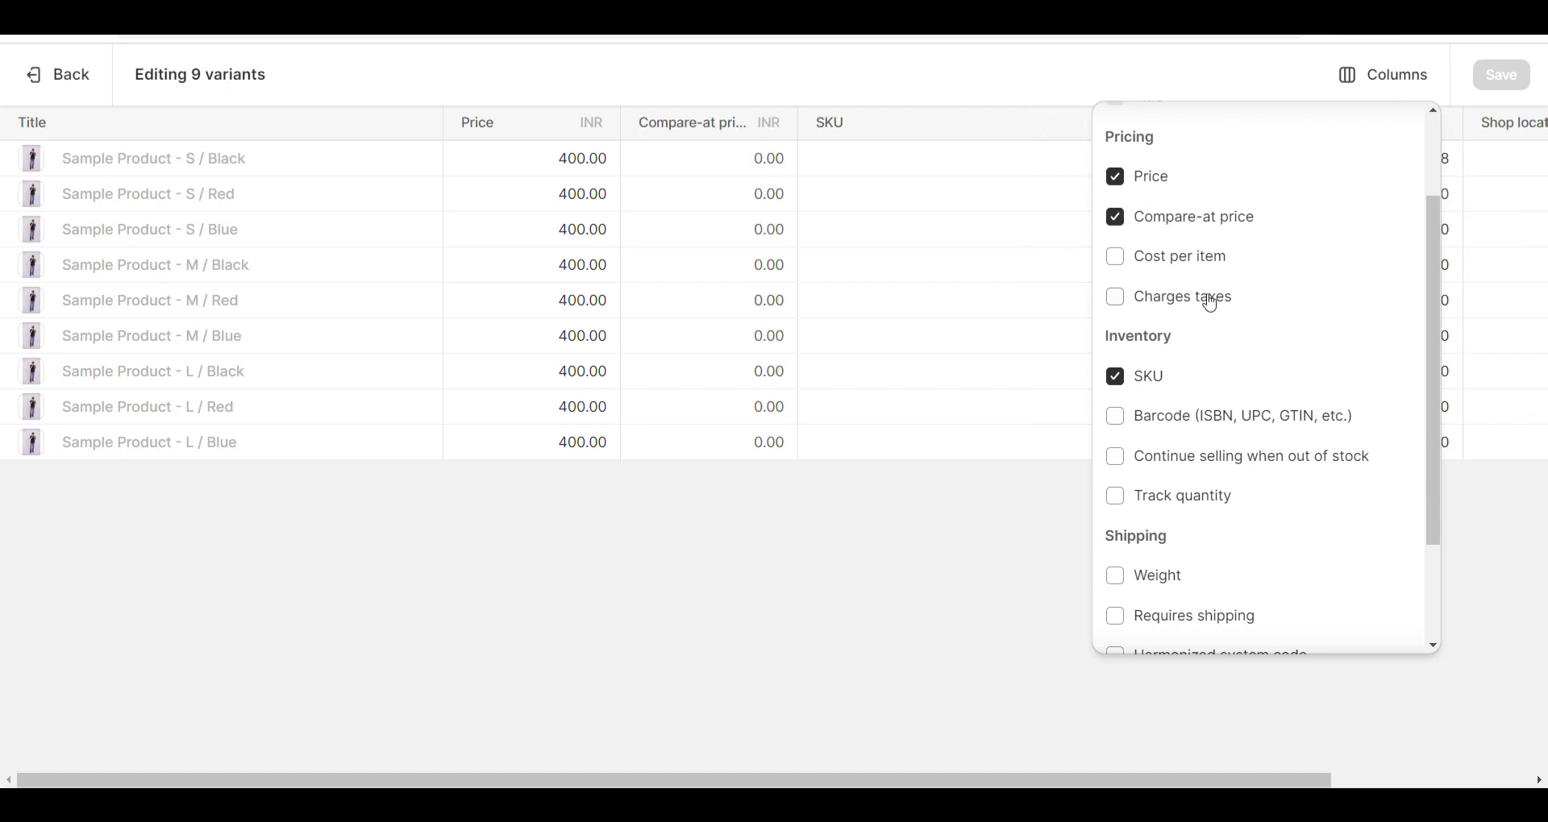
click(1124, 262)
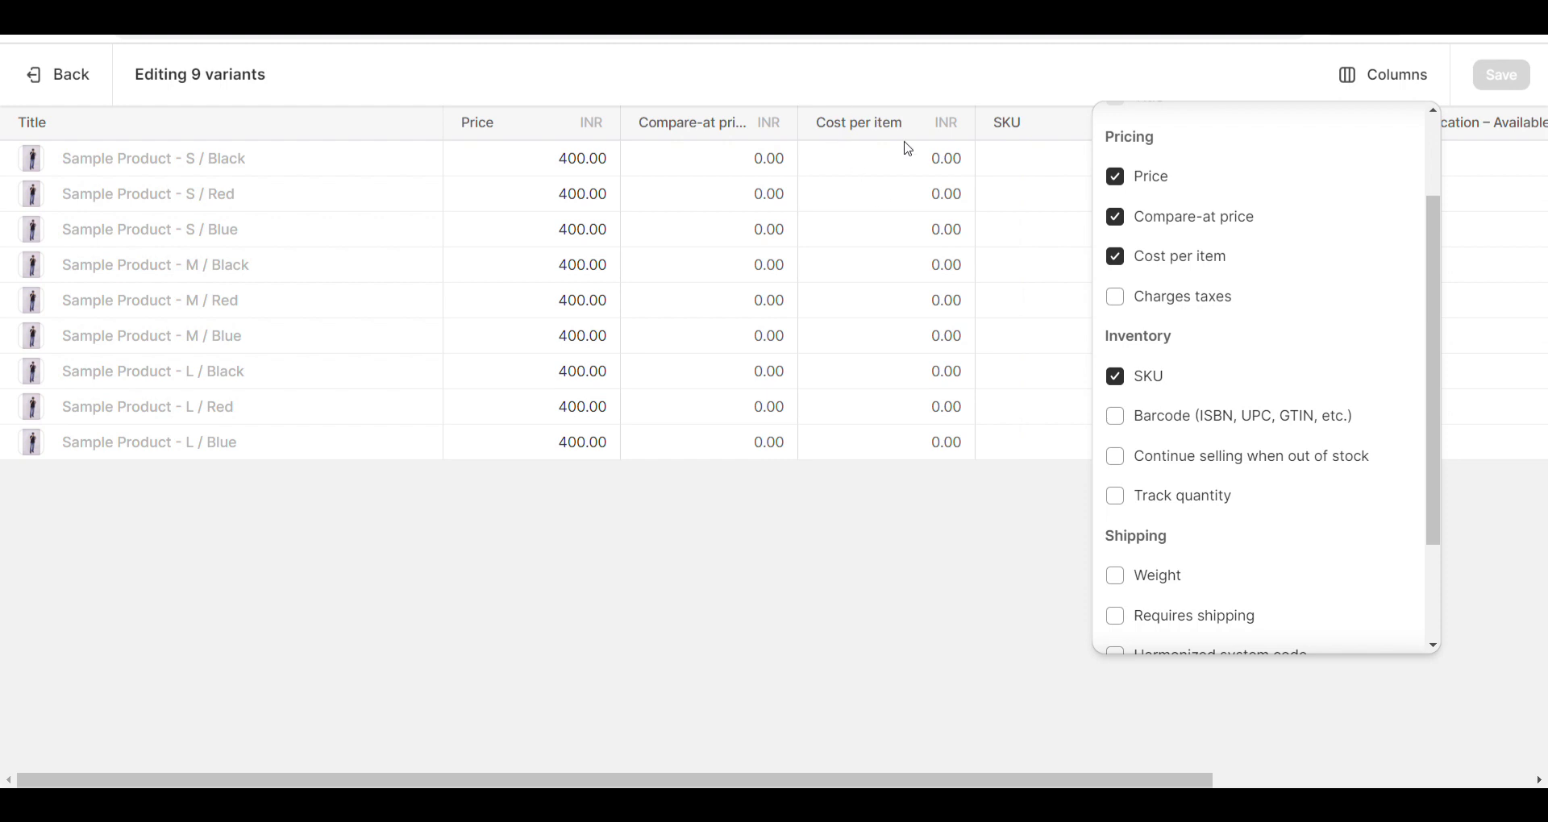
click(1123, 260)
Step: Add the Track quantity and Weight columns to the bulk editor and close the column selection
scroll(1201, 507, down, 1)
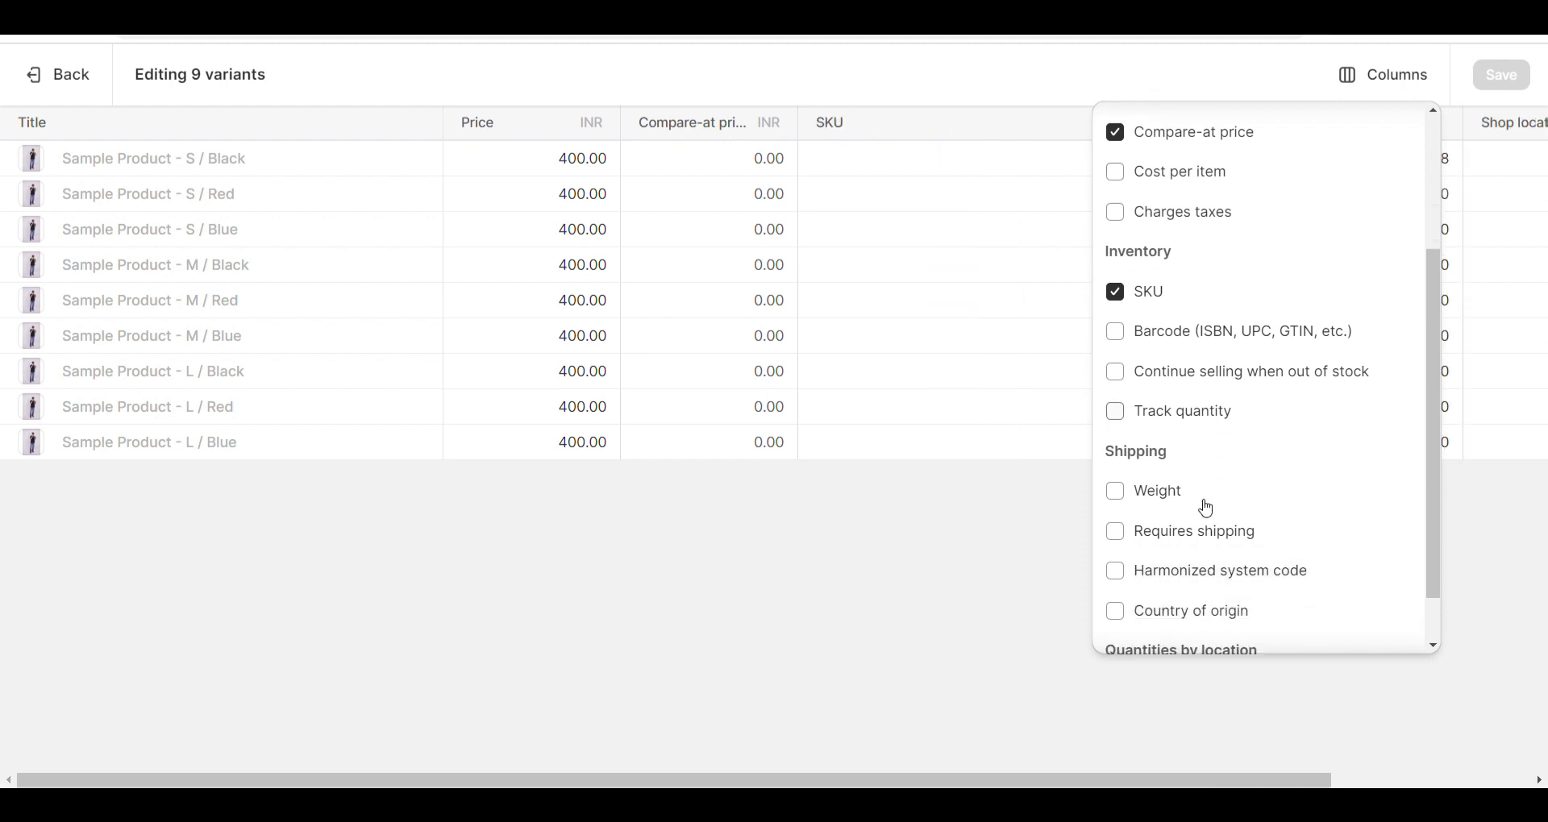
click(1116, 412)
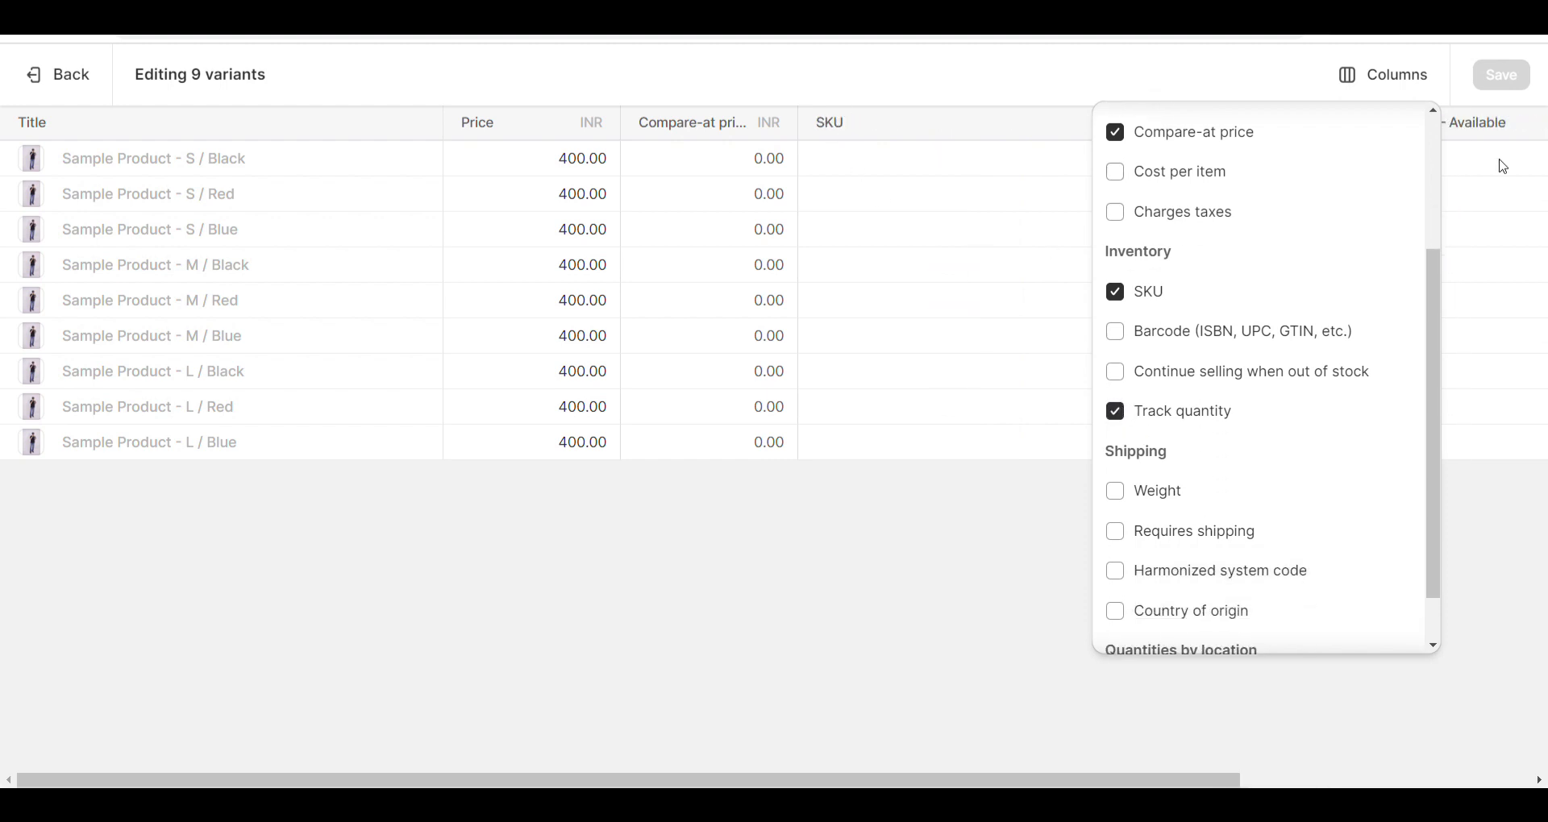
scroll(1178, 461, down, 1)
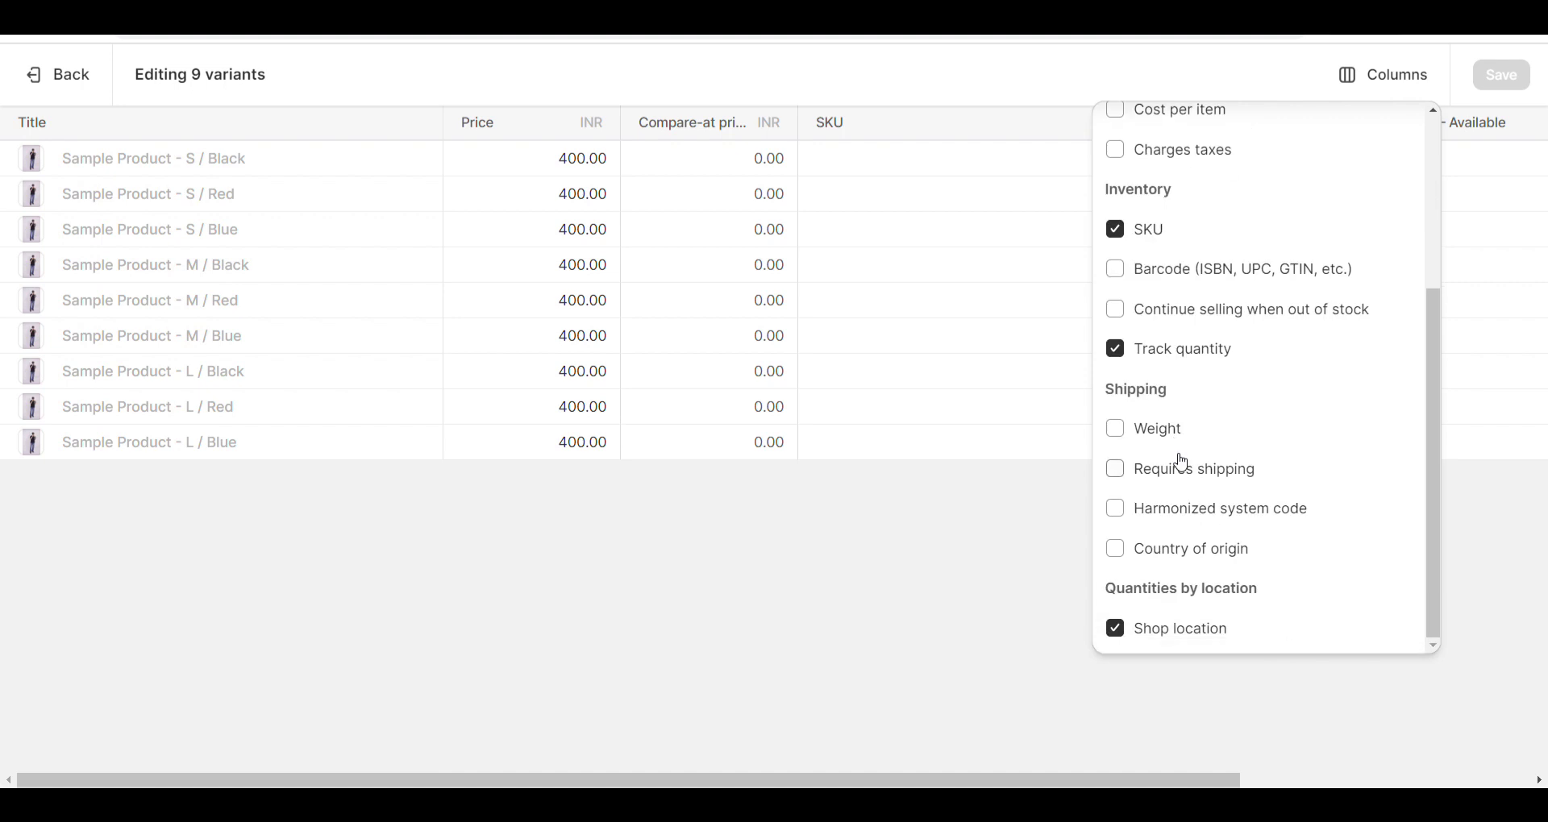
click(1119, 432)
scroll(1151, 503, up, 3)
scroll(1185, 452, up, 1)
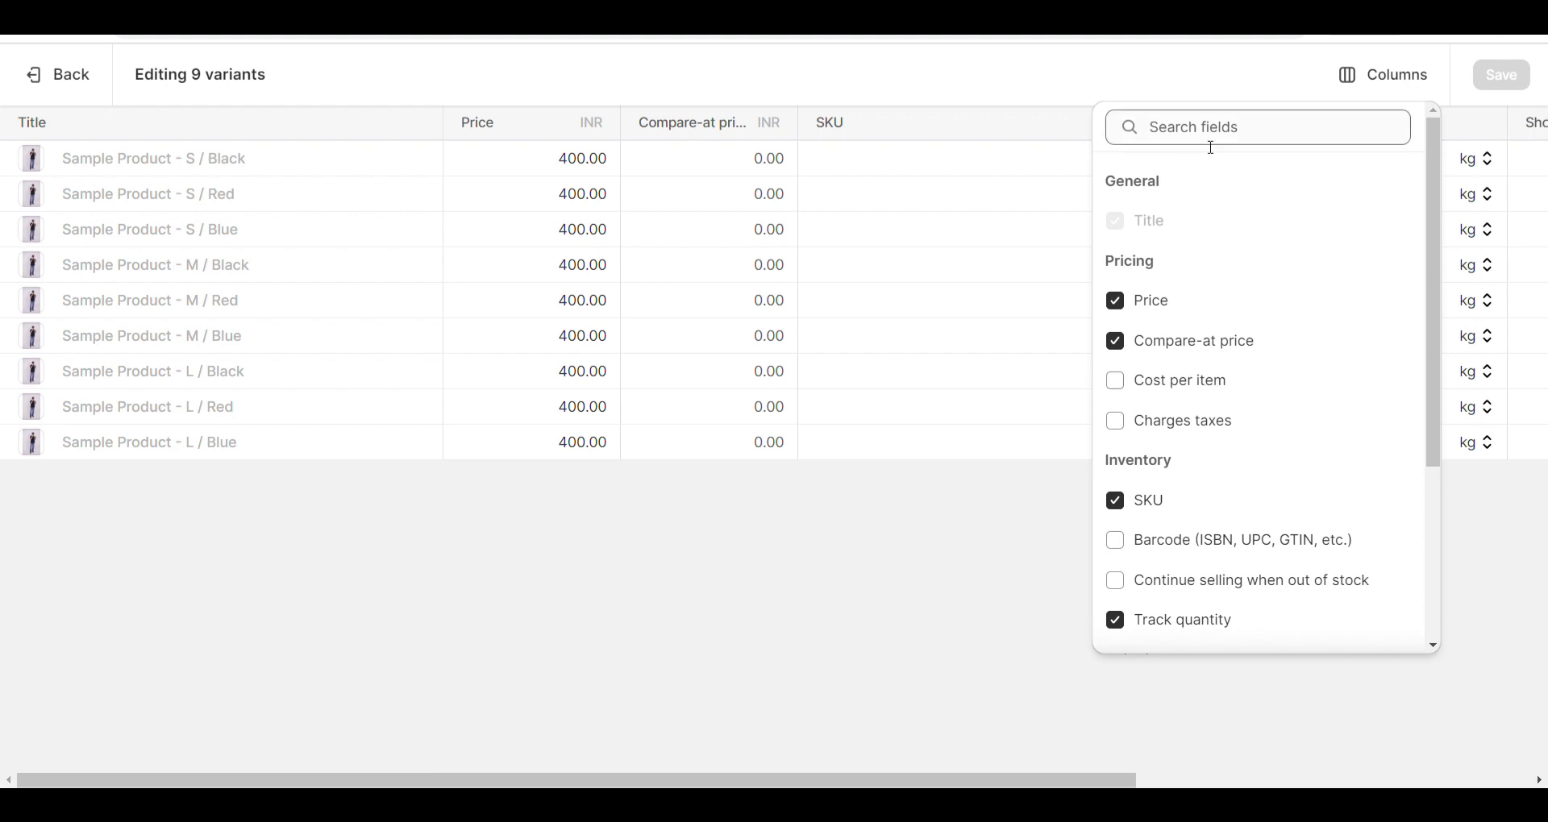
scroll(1194, 367, down, 4)
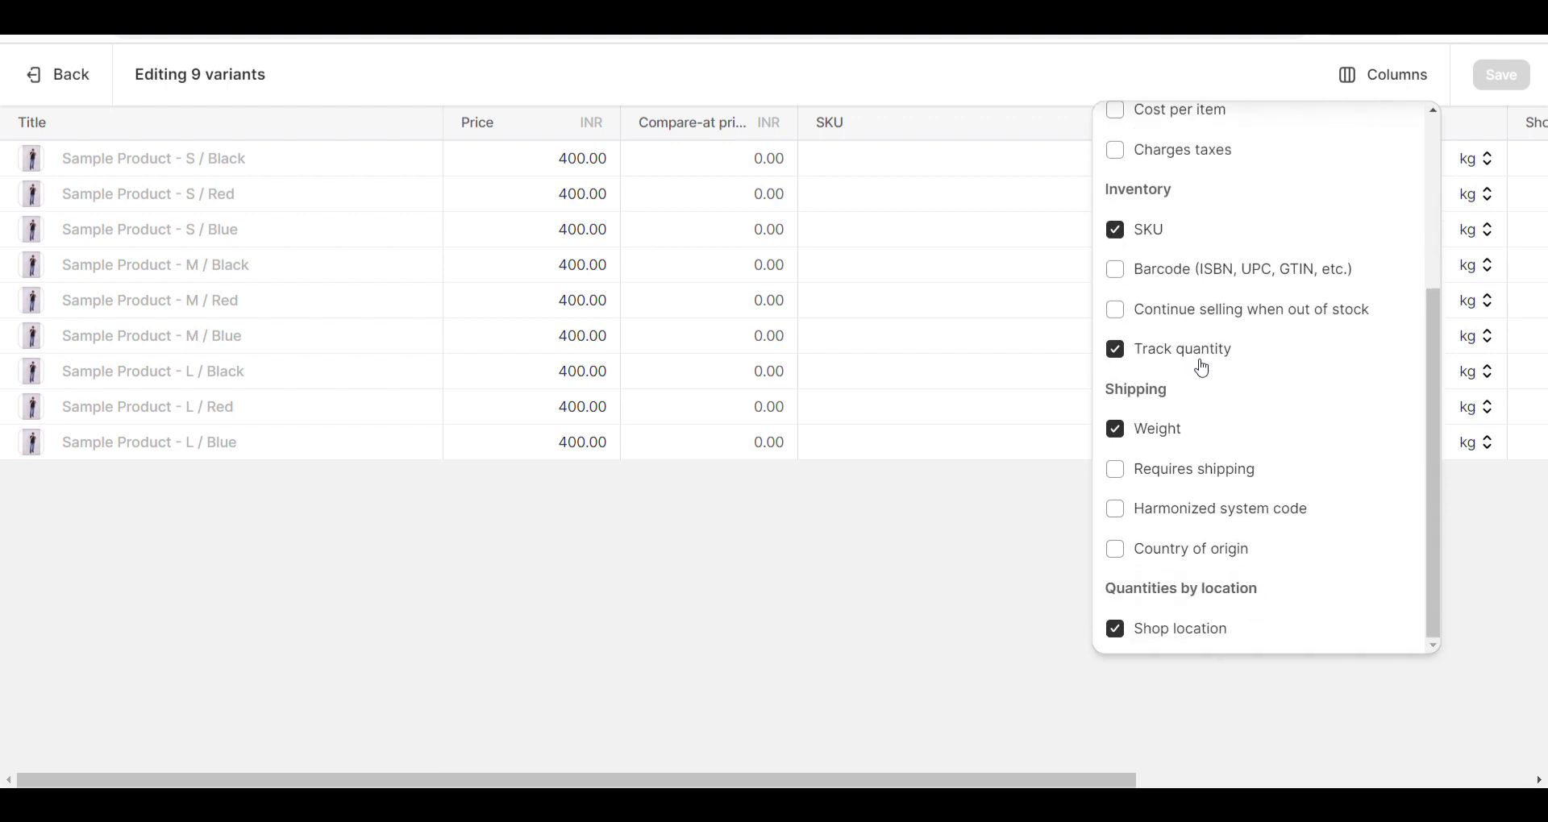
click(965, 535)
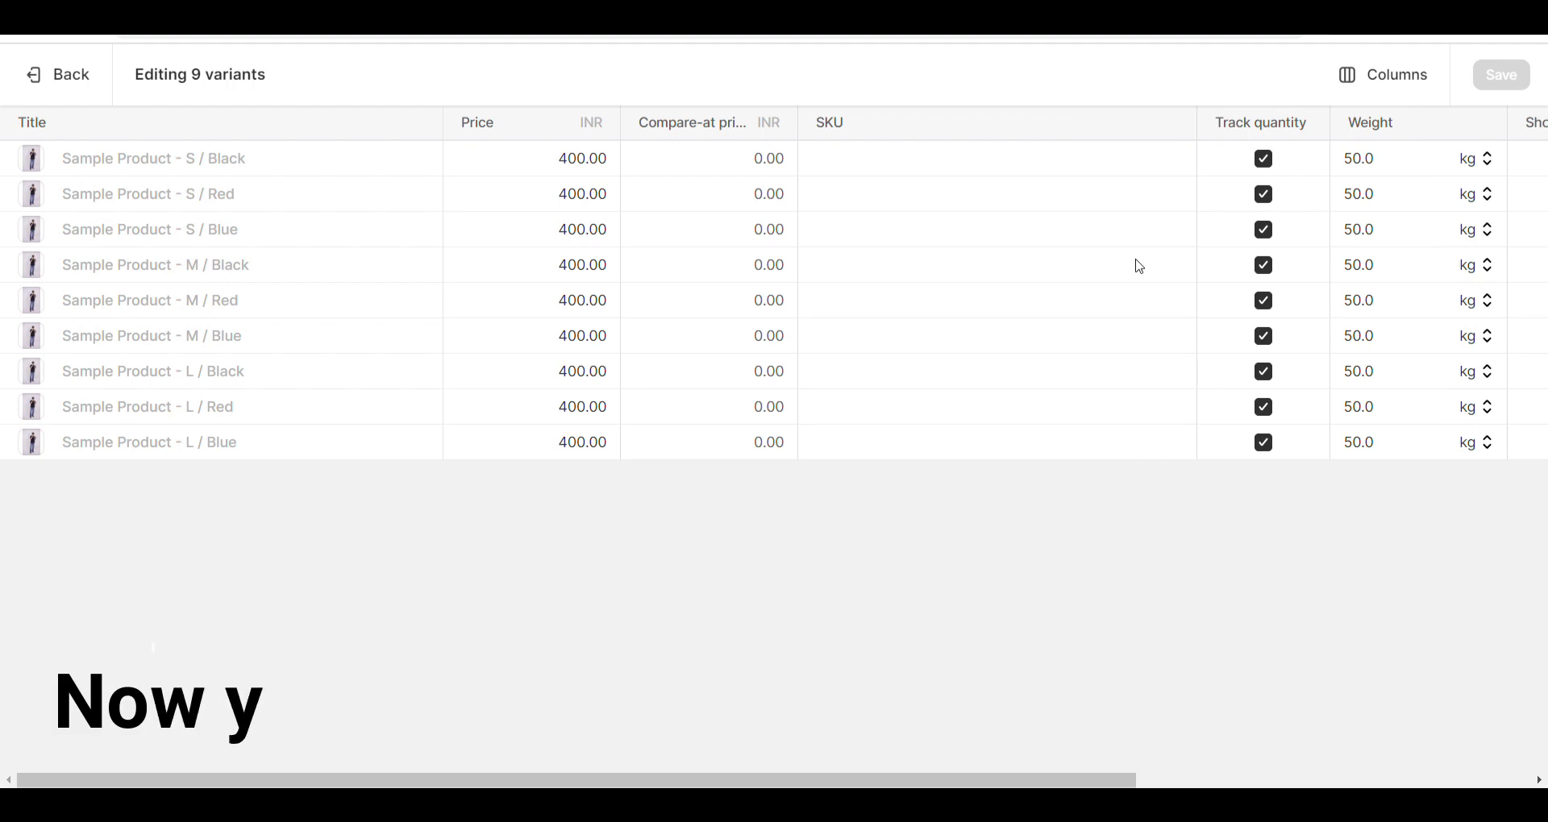
Step: Set the compare-at price of all nine variants to 500 by filling the first variant's value down the column, and save
scroll(1292, 283, right, 5)
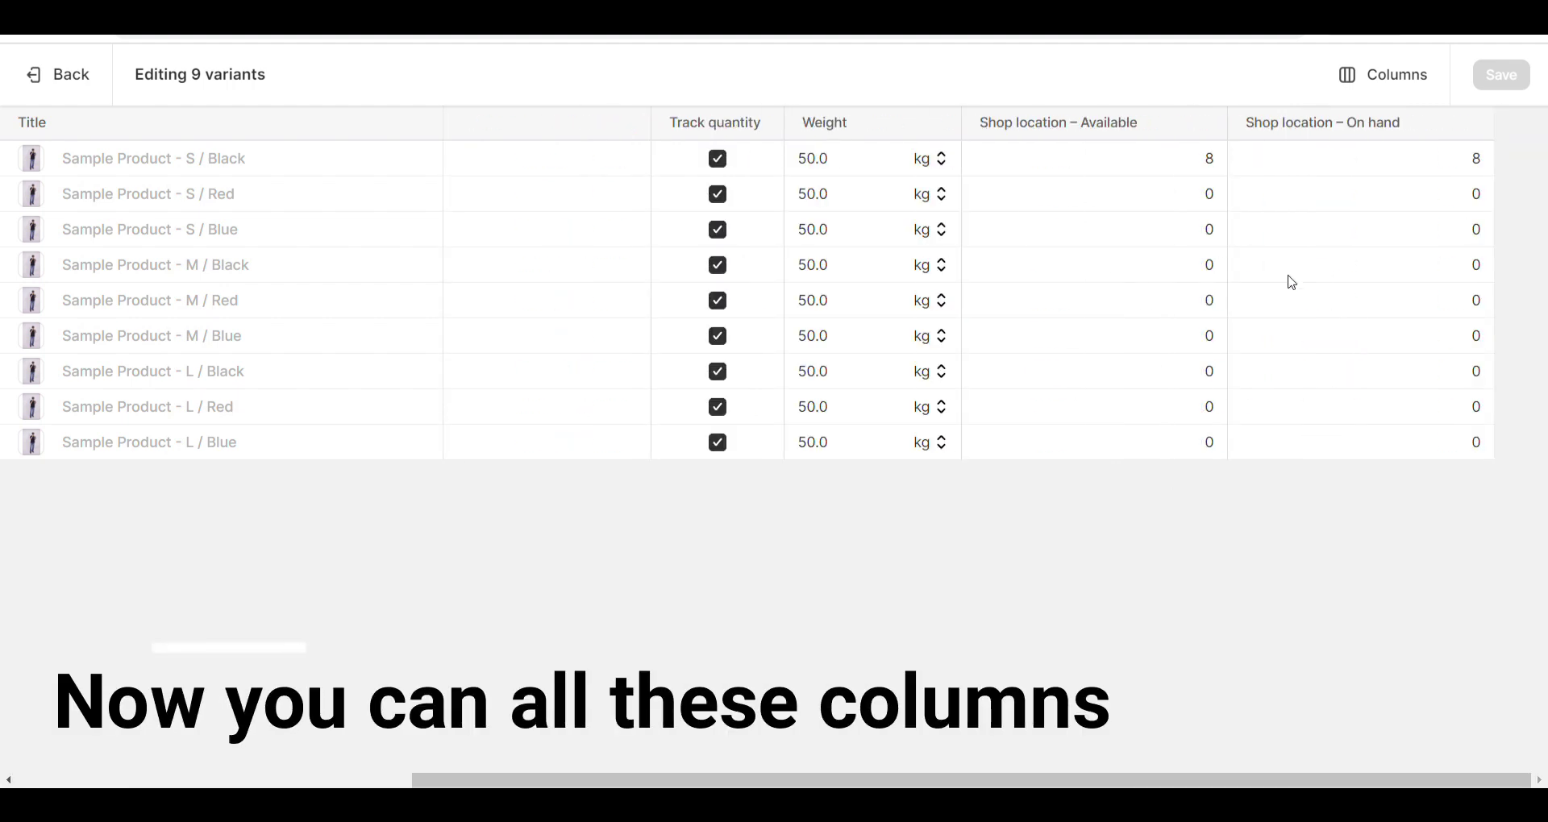
scroll(1292, 283, left, 5)
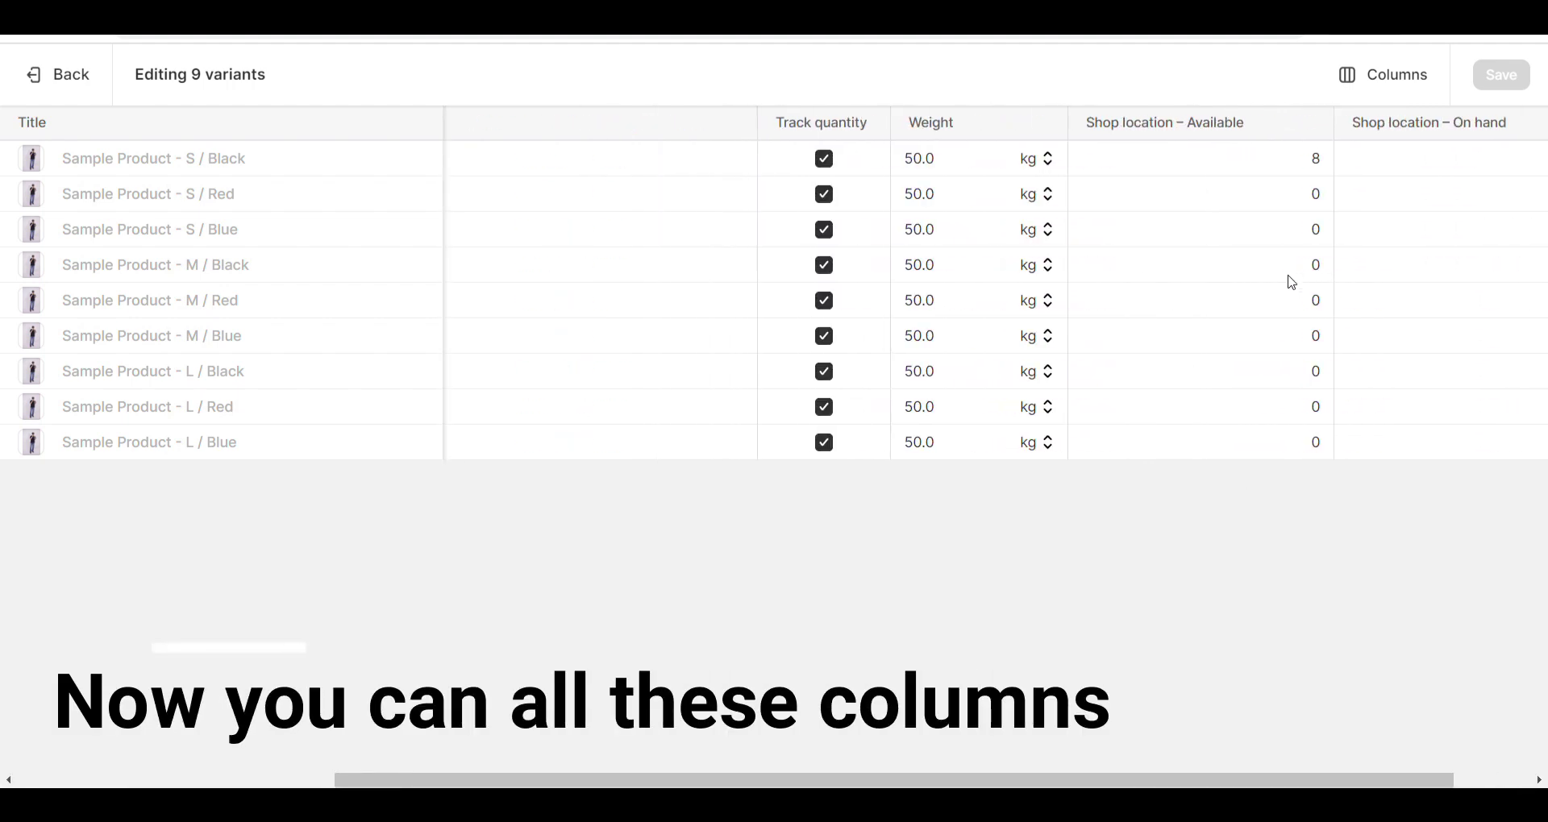
scroll(1292, 282, right, 5)
scroll(1293, 283, left, 5)
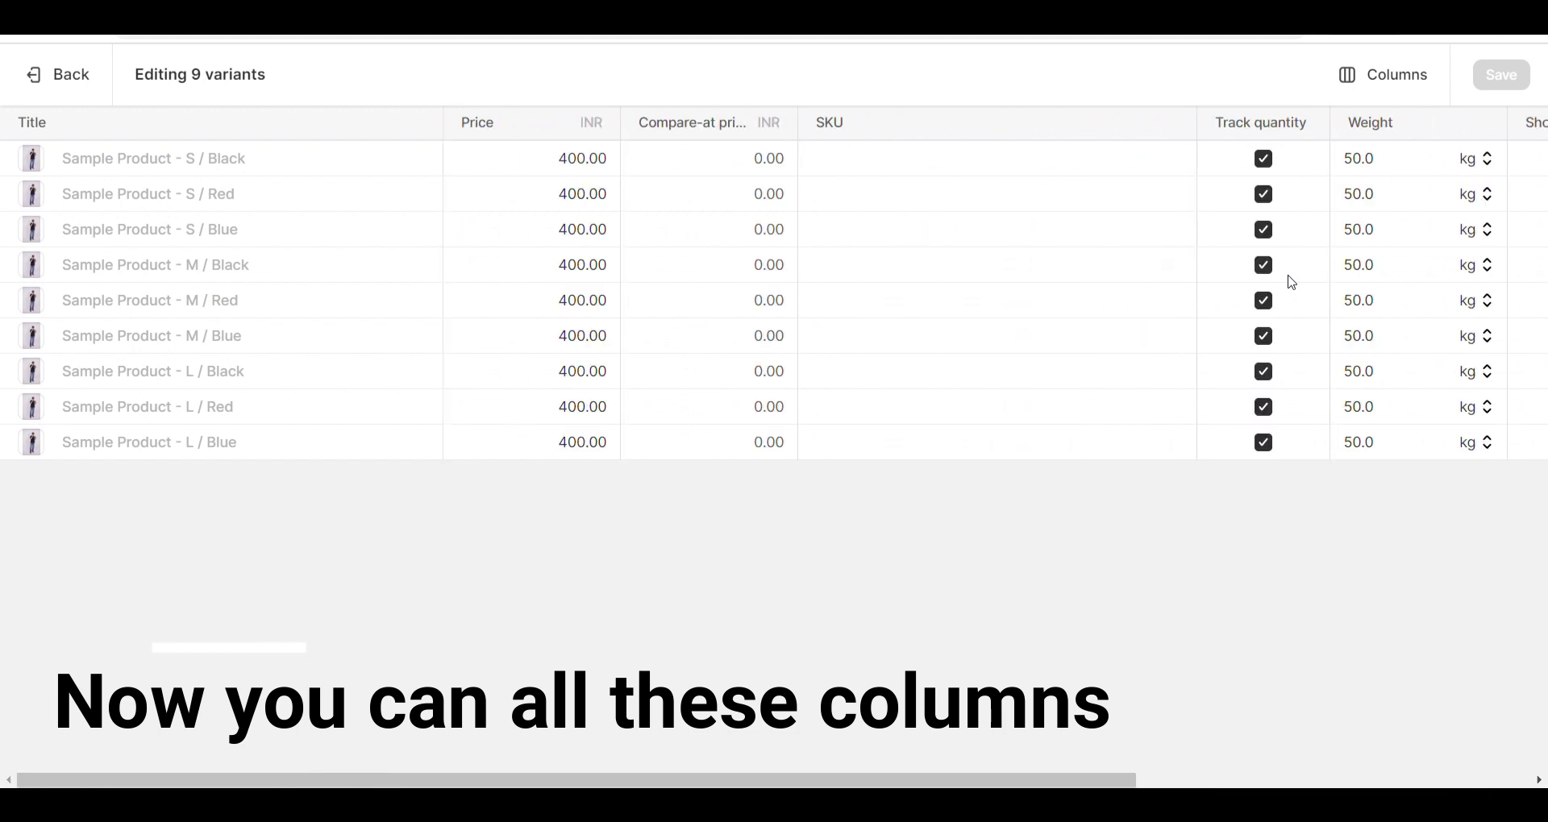
scroll(983, 210, right, 2)
scroll(993, 218, left, 2)
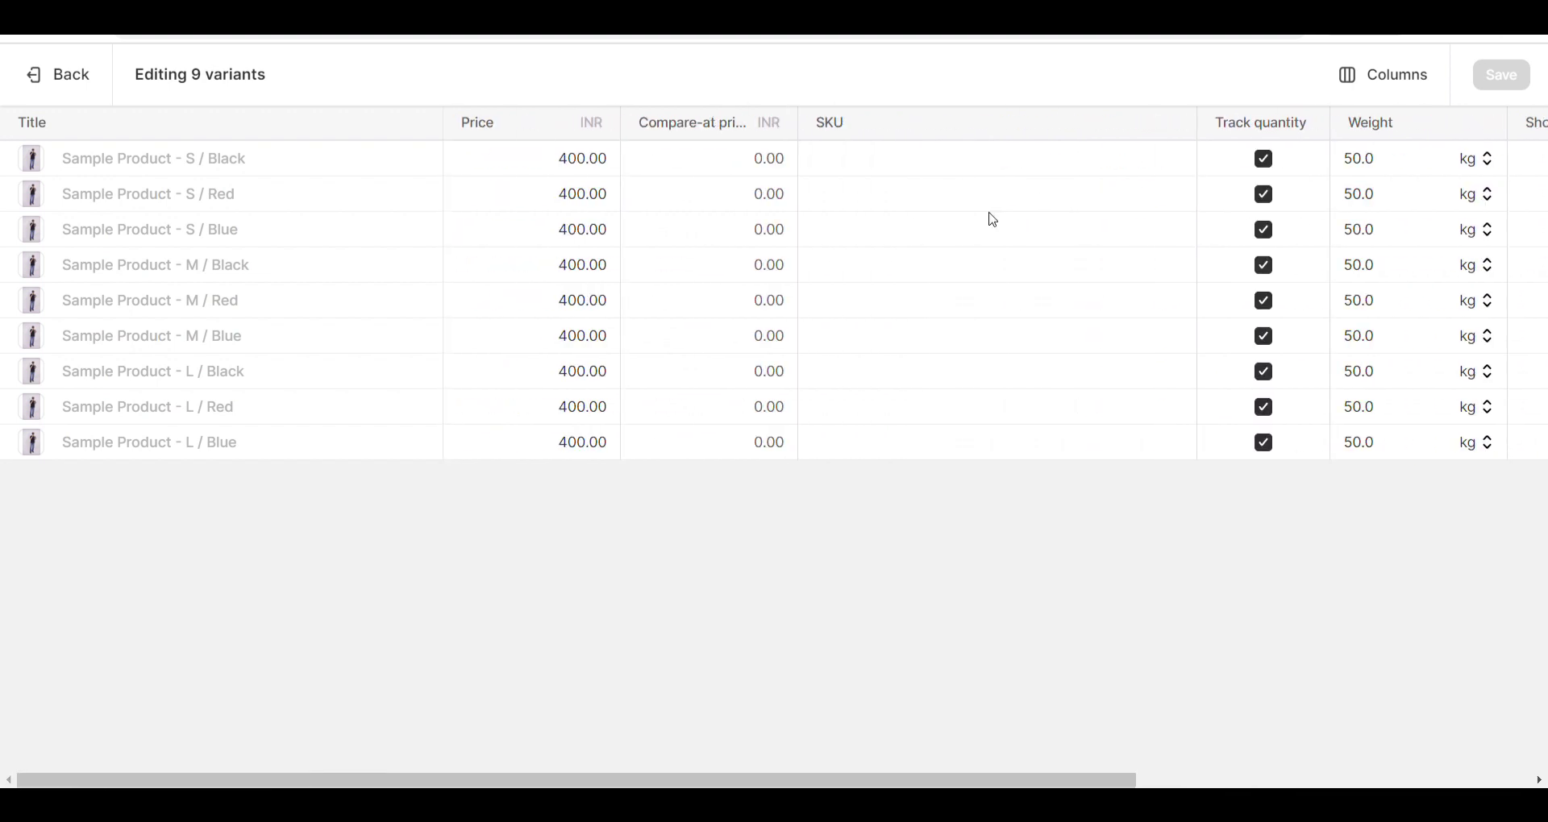
click(728, 167)
text(500)
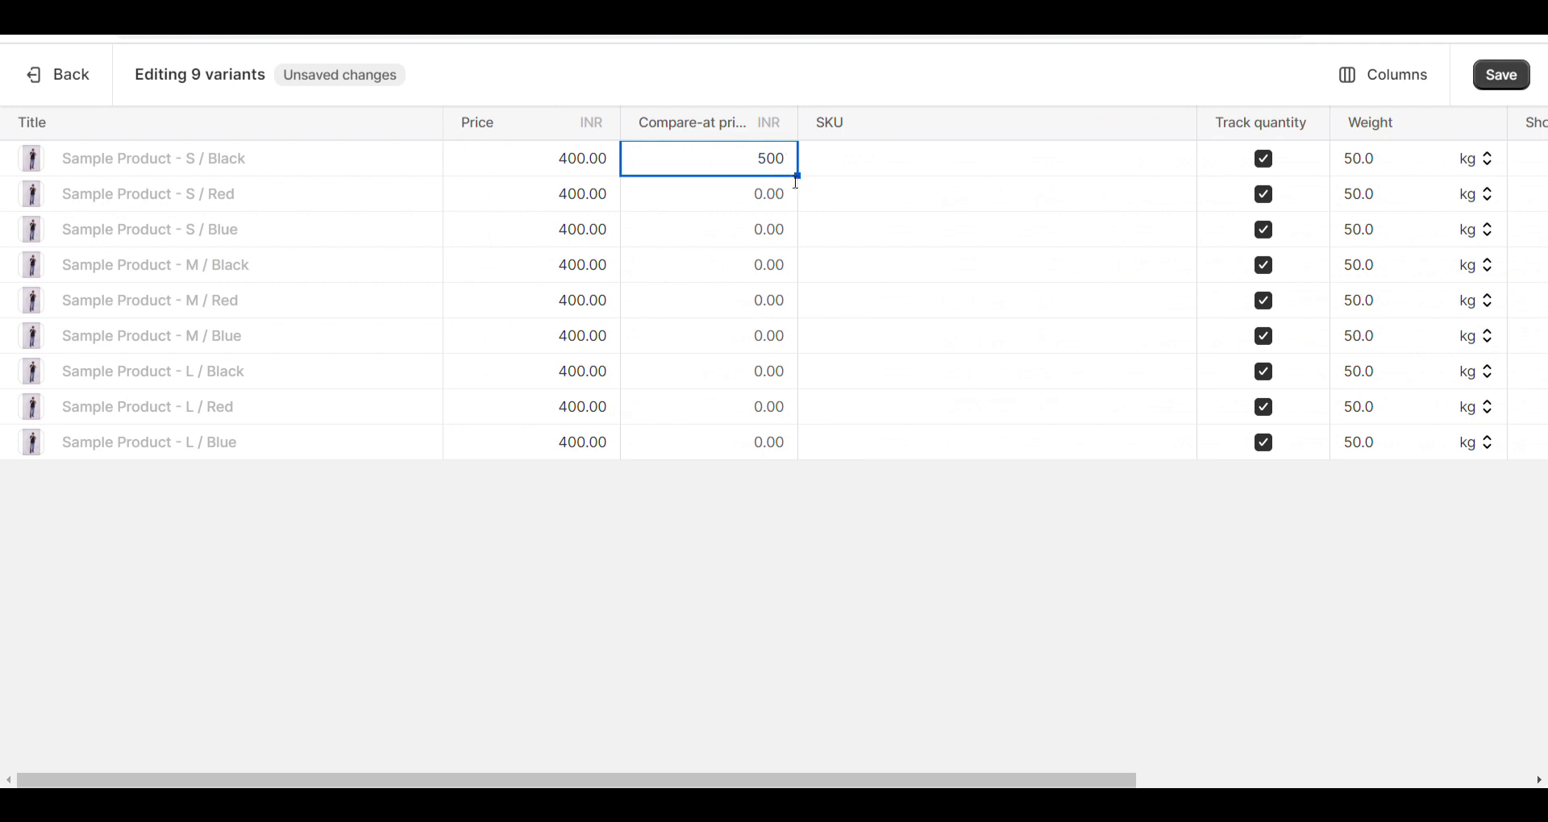
drag(800, 178, 800, 484)
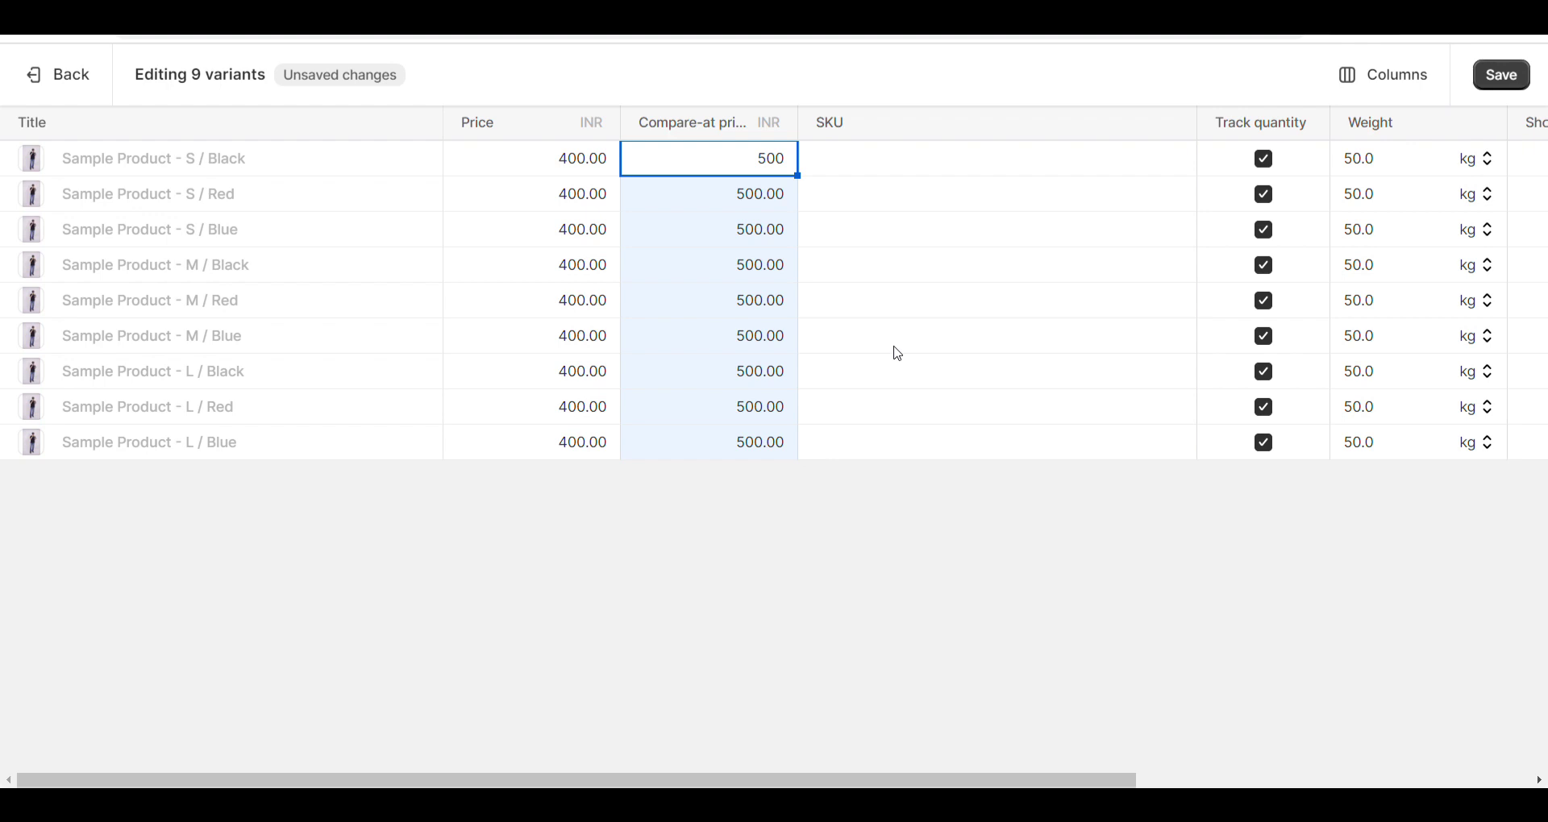
click(1506, 76)
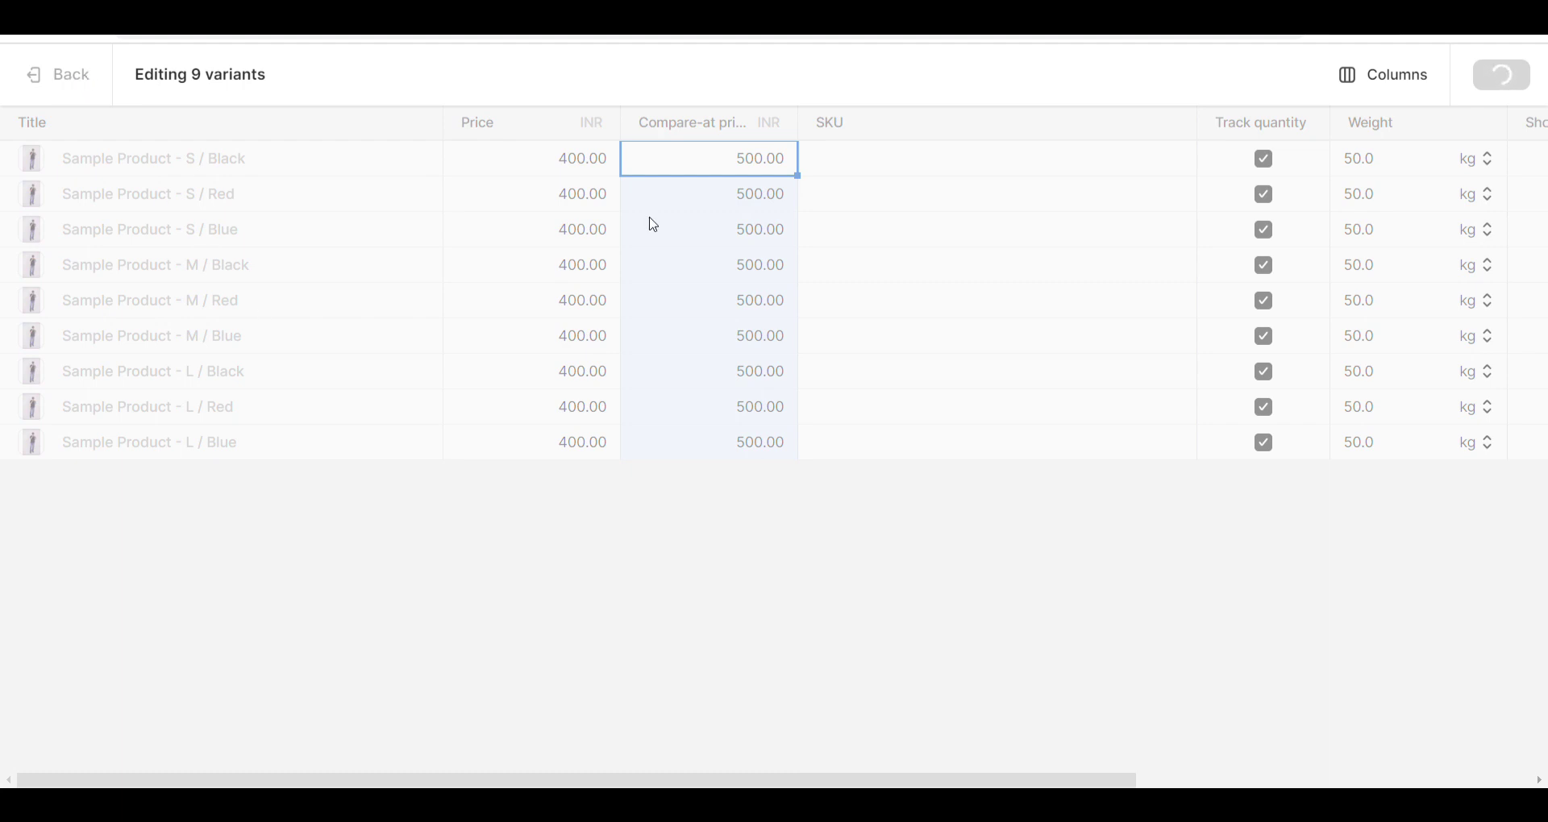
Step: Return to the product page and open only the S / Black, S / Red and S / Blue variants in the bulk editor
click(70, 92)
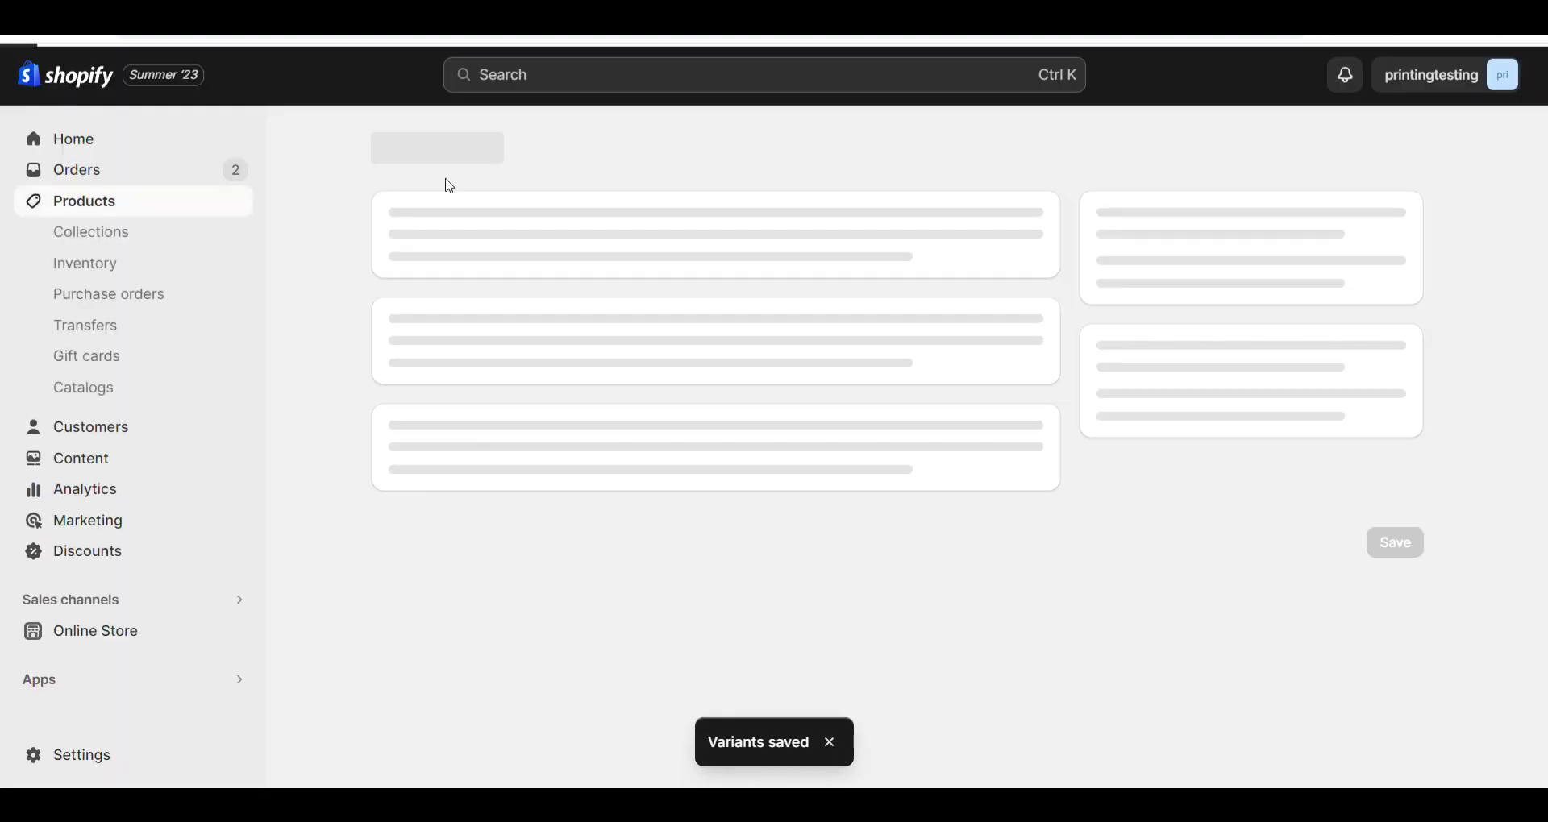
scroll(577, 419, down, 12)
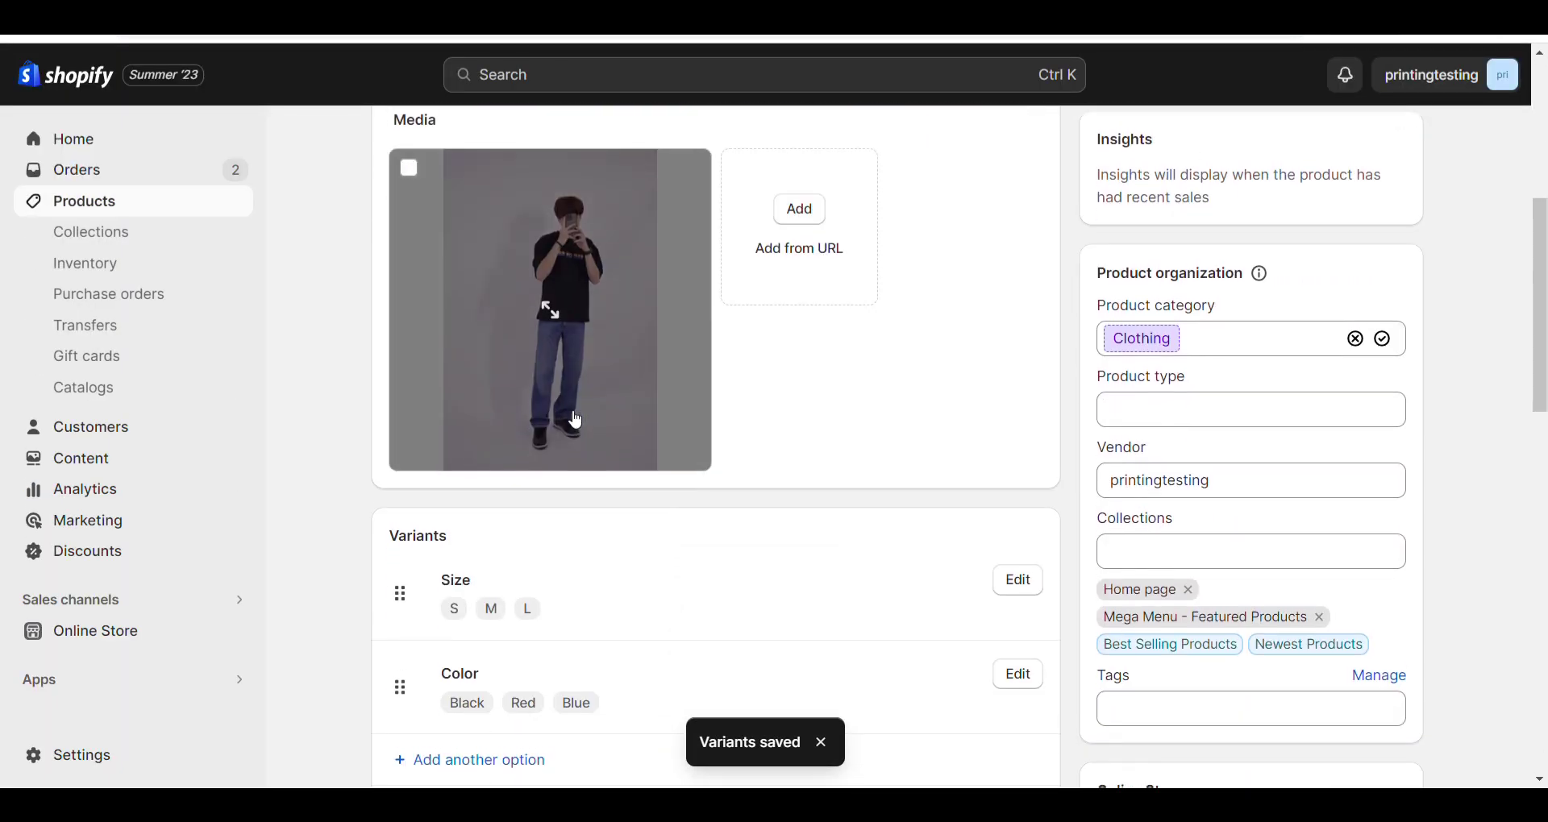
scroll(766, 542, up, 4)
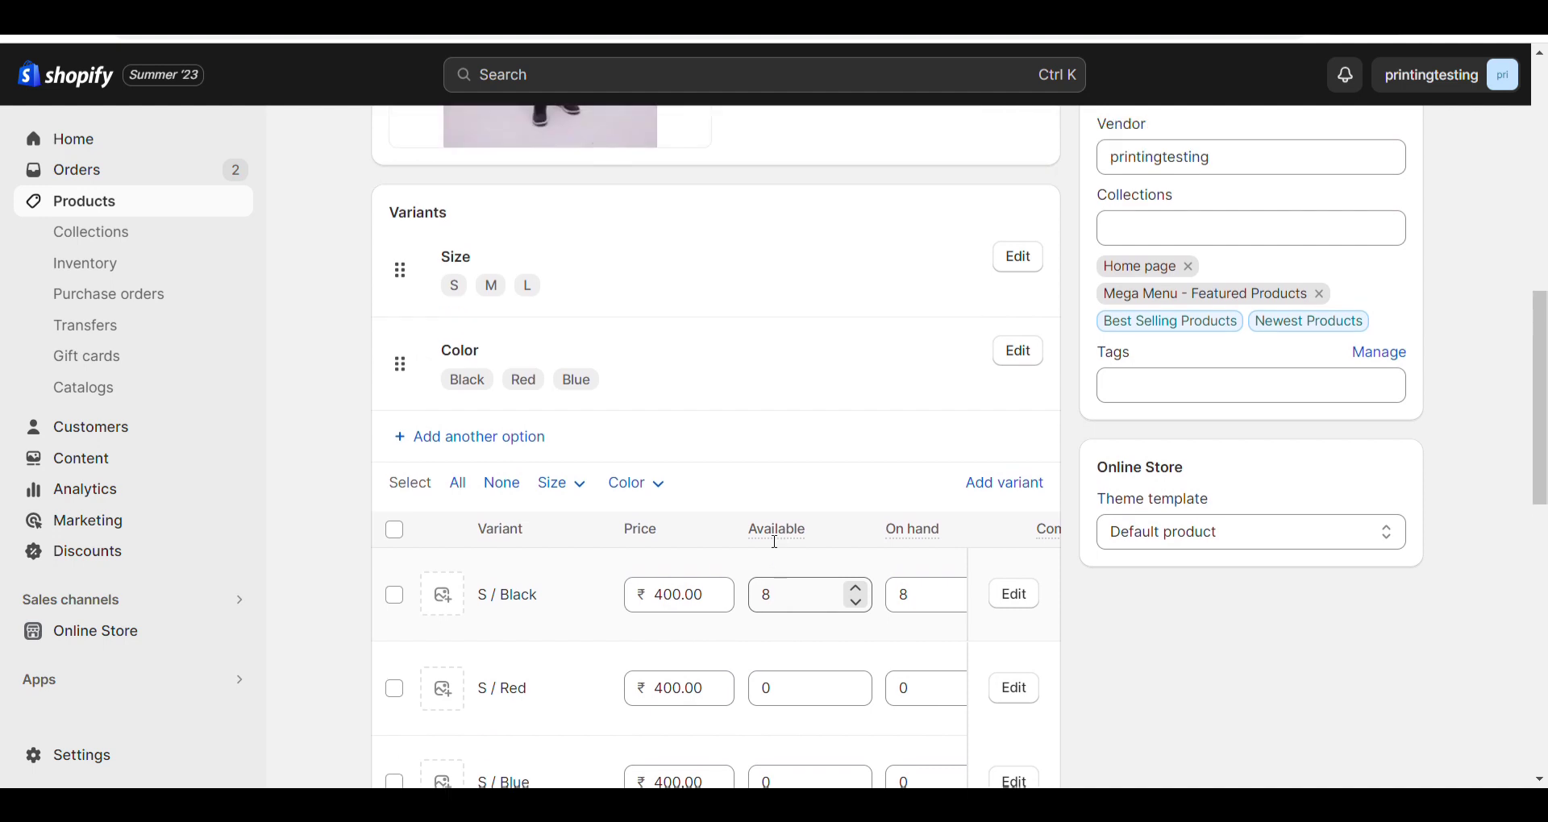
scroll(767, 542, down, 4)
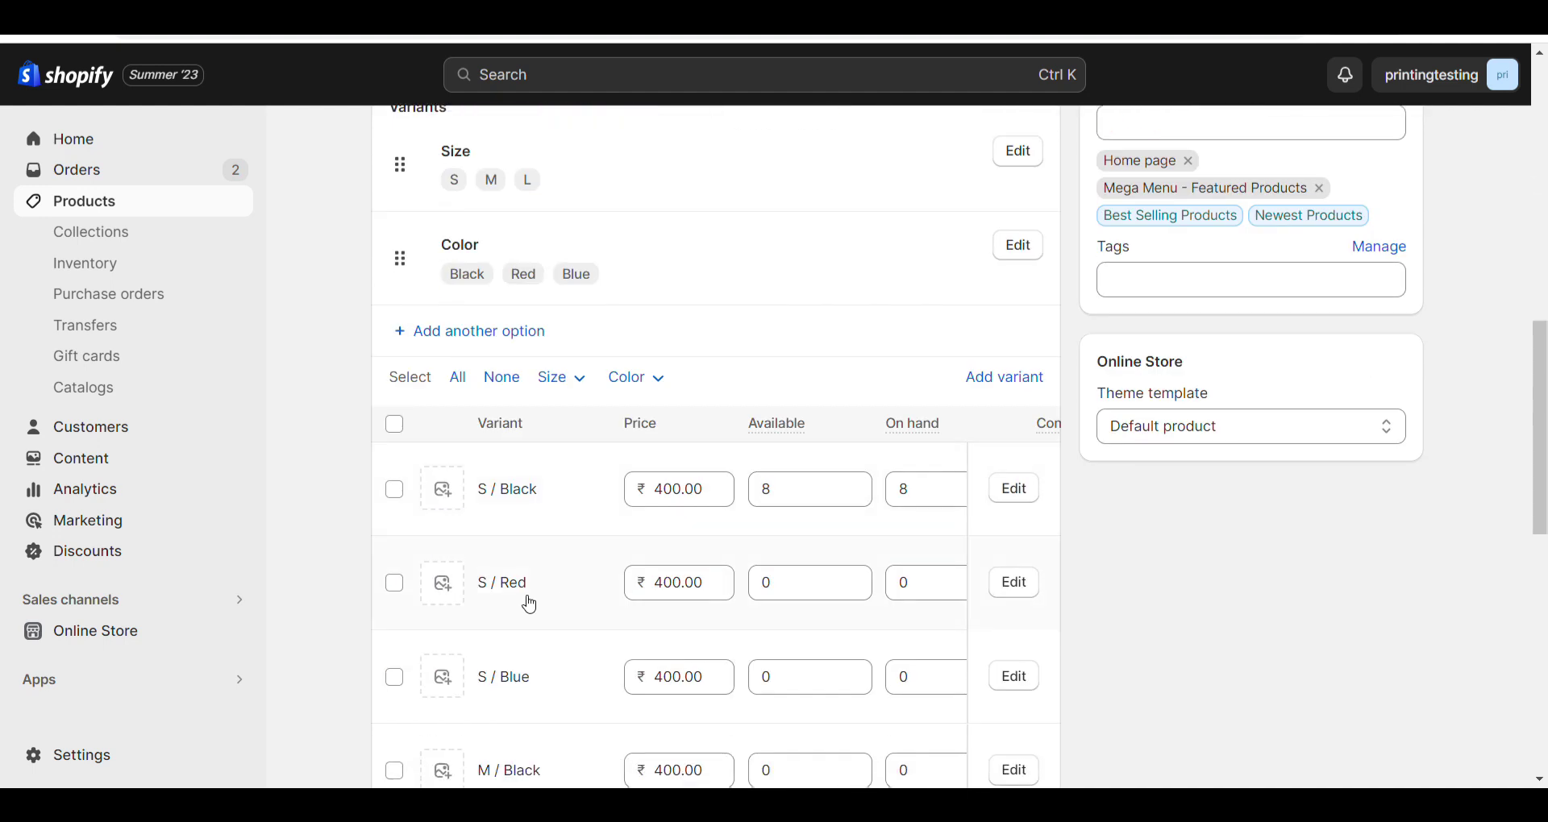
click(395, 490)
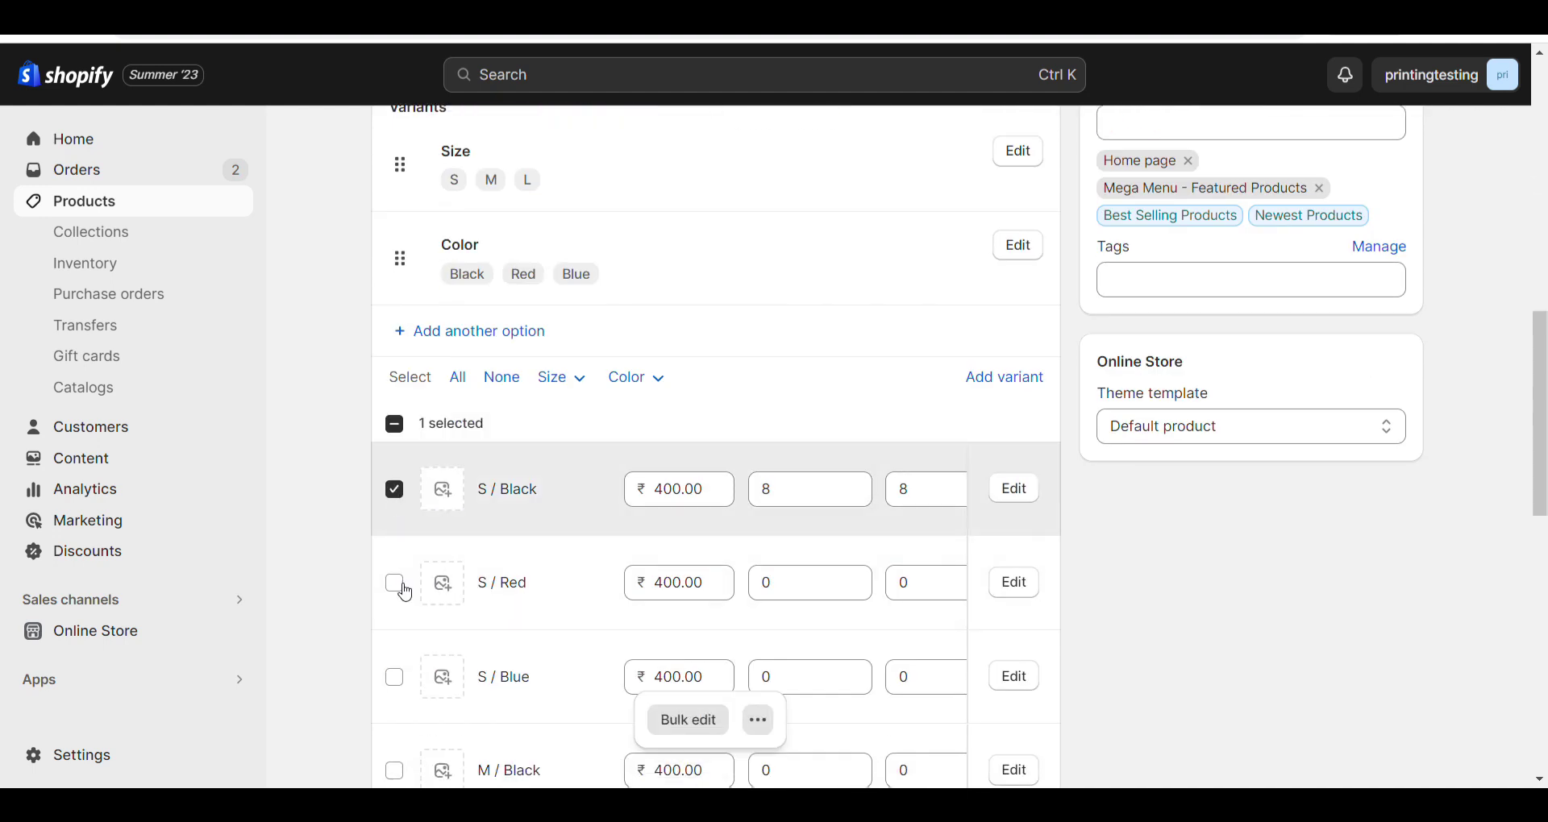
shift+click(397, 678)
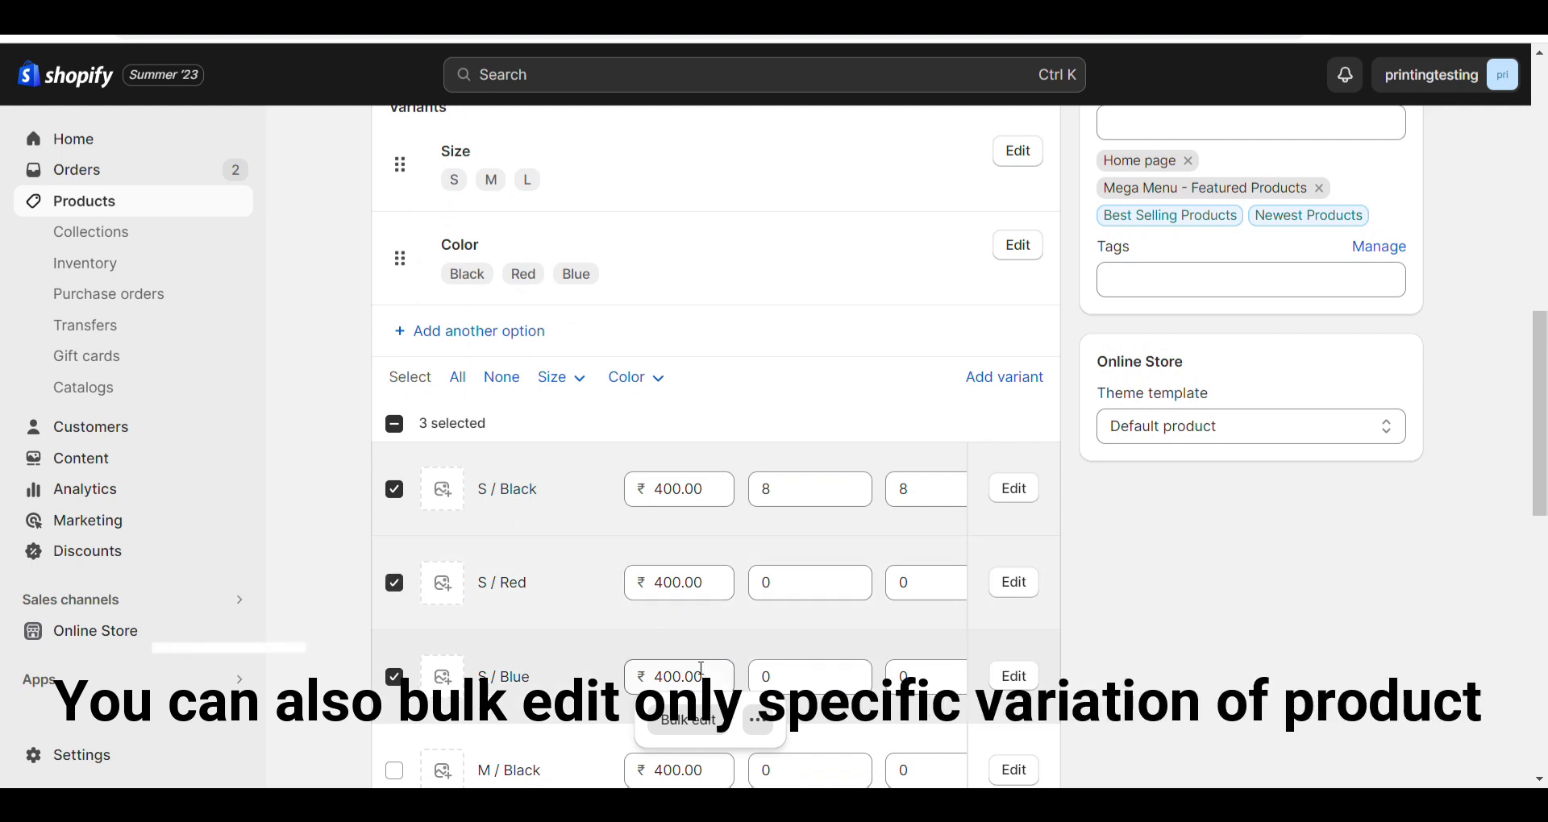
click(688, 720)
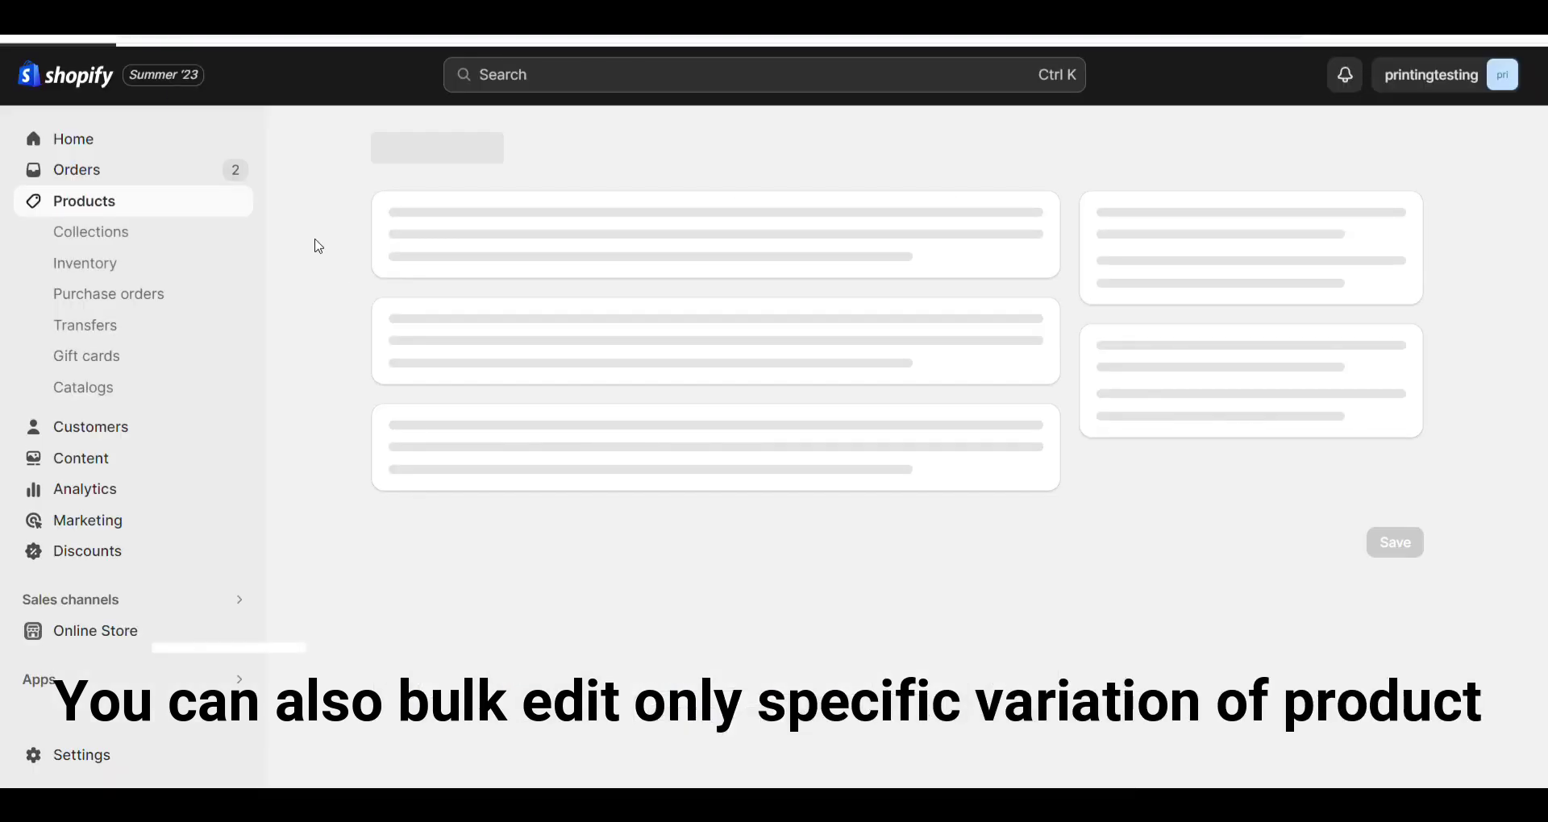
Step: Back on the product page, select all variants and update their inventory policy
scroll(442, 556, down, 5)
scroll(442, 556, down, 8)
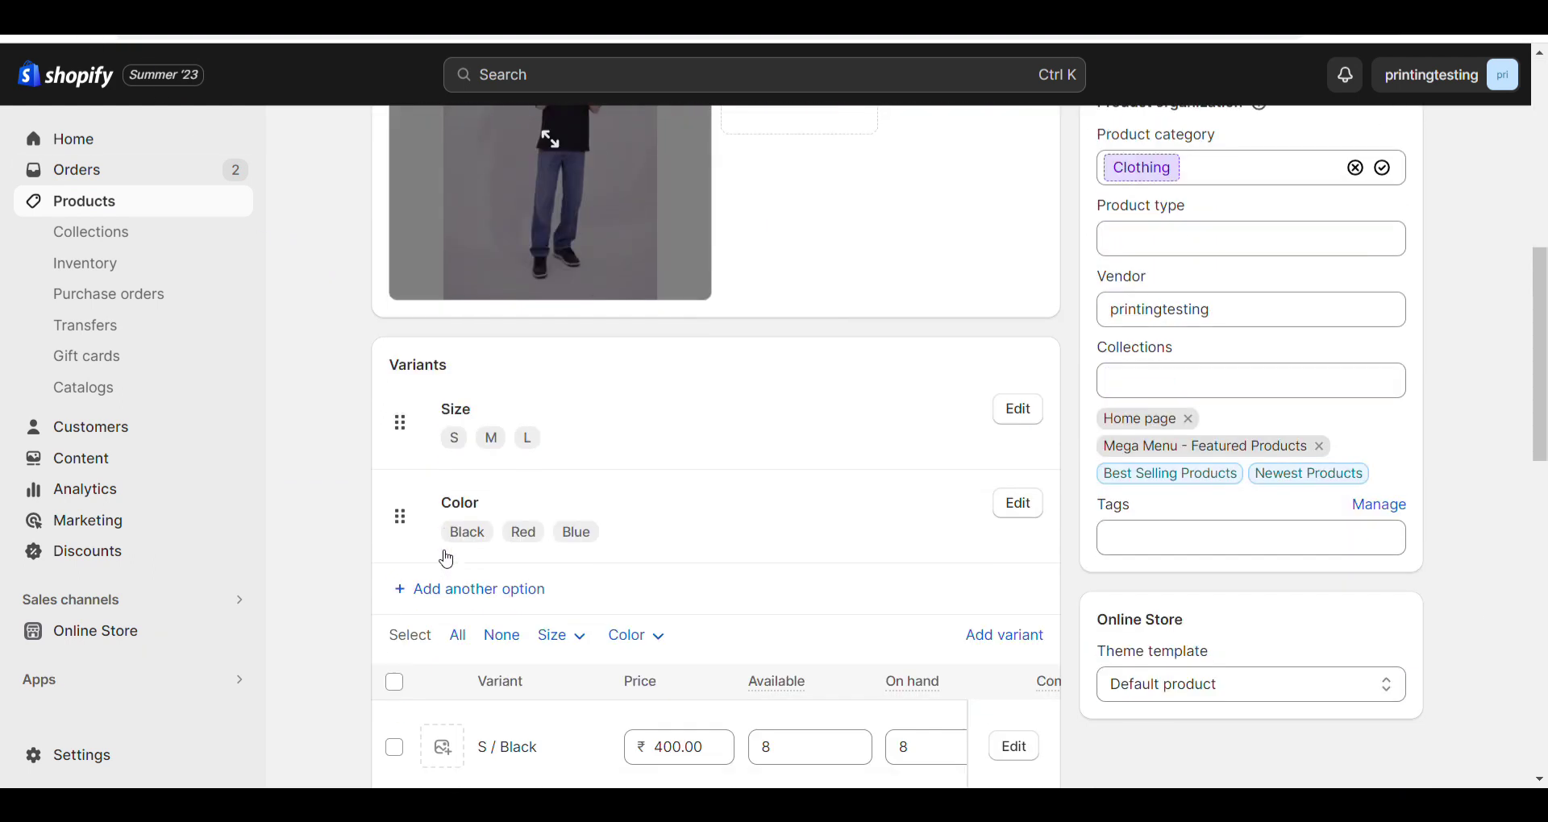
click(394, 455)
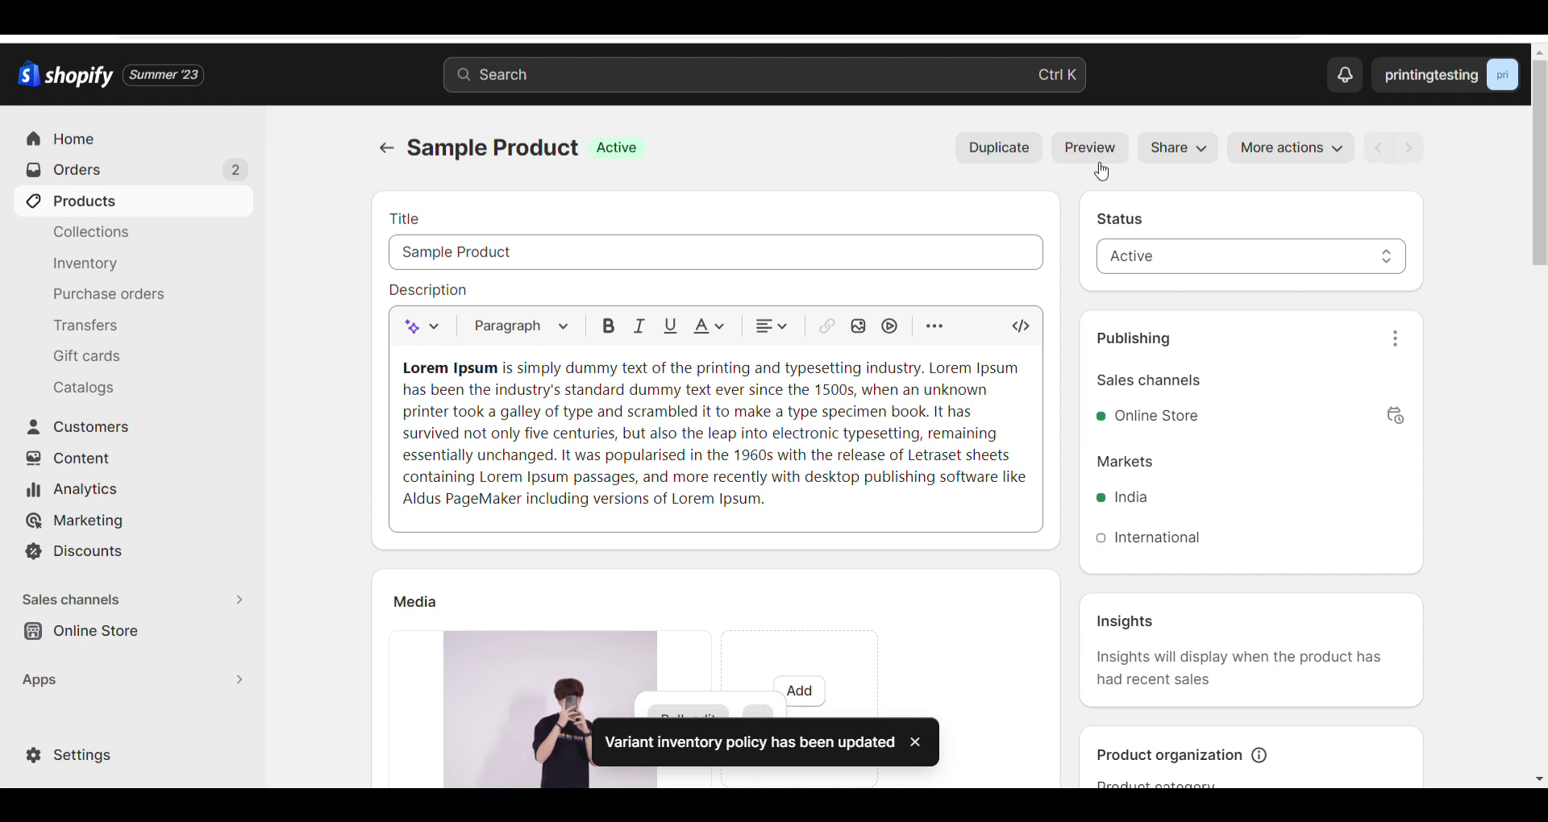
Step: Preview the product in the online store and check the prices shown for the M / Black and M / Red variants
click(1090, 147)
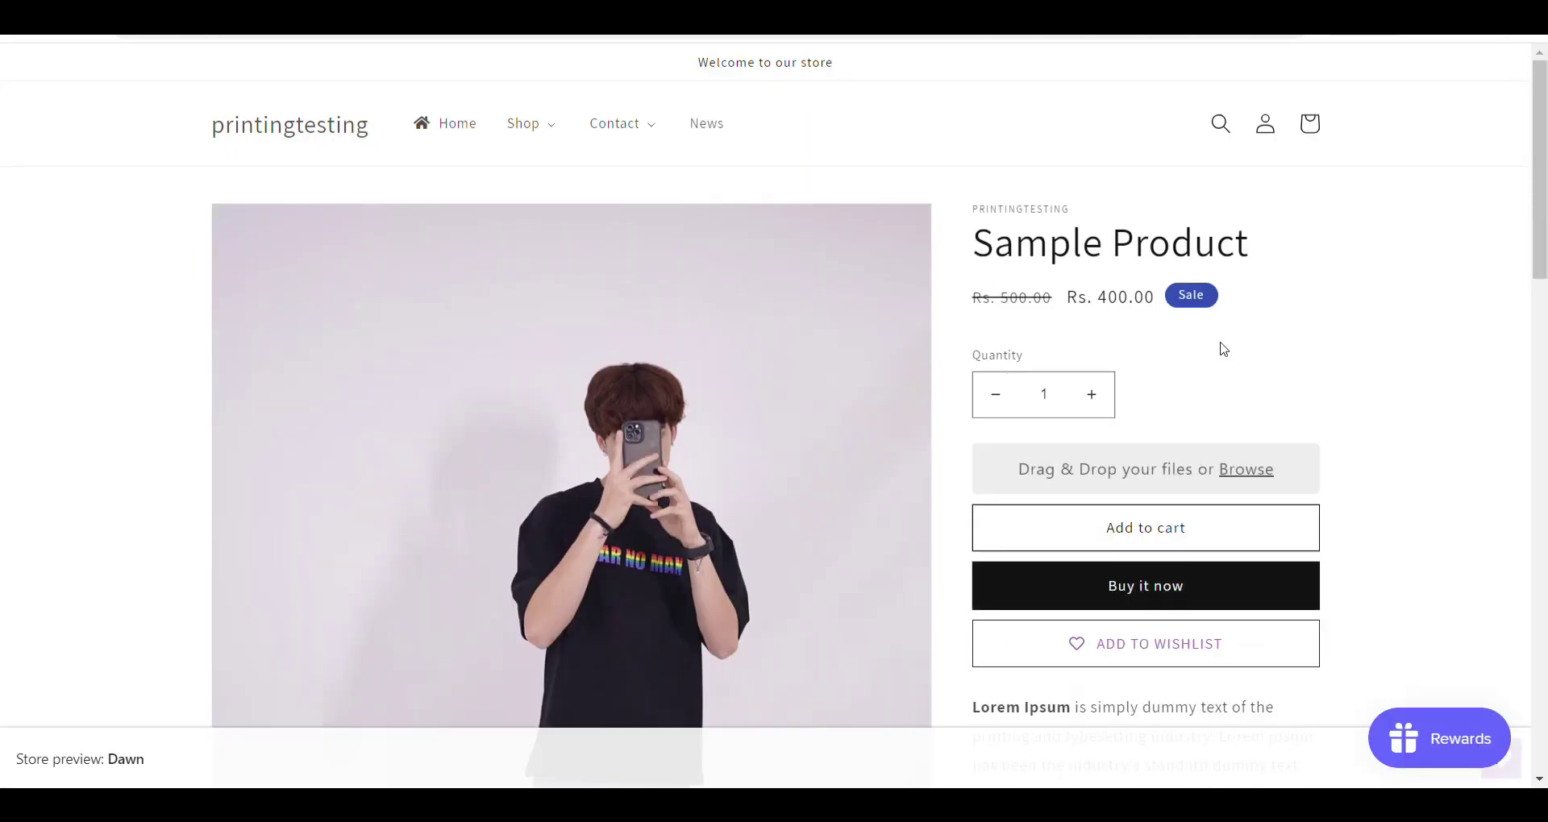
scroll(1222, 349, down, 7)
scroll(1222, 349, up, 7)
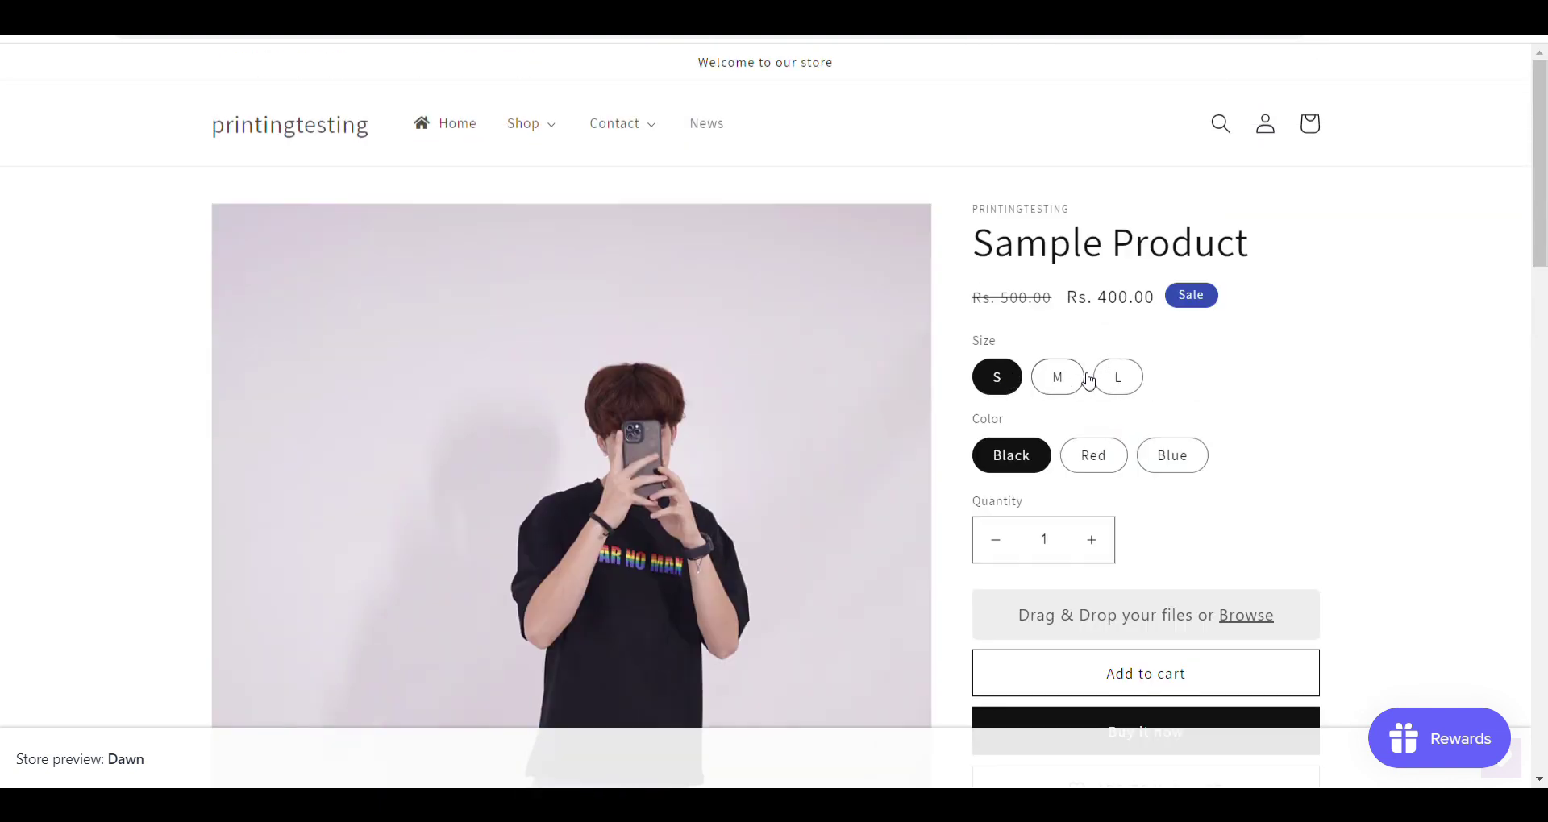
click(1059, 377)
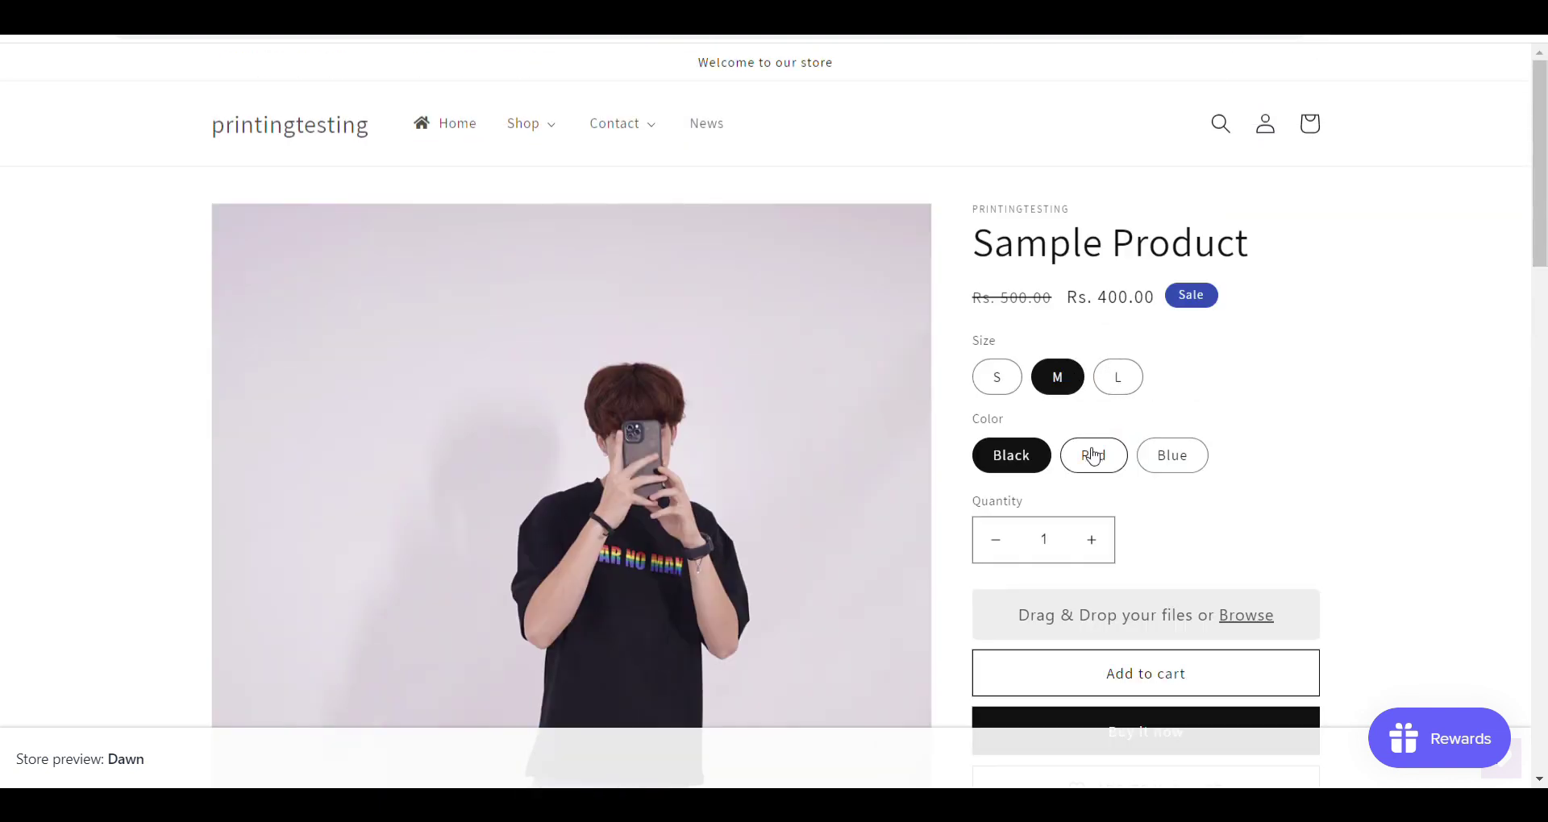
click(1093, 456)
scroll(1096, 444, down, 1)
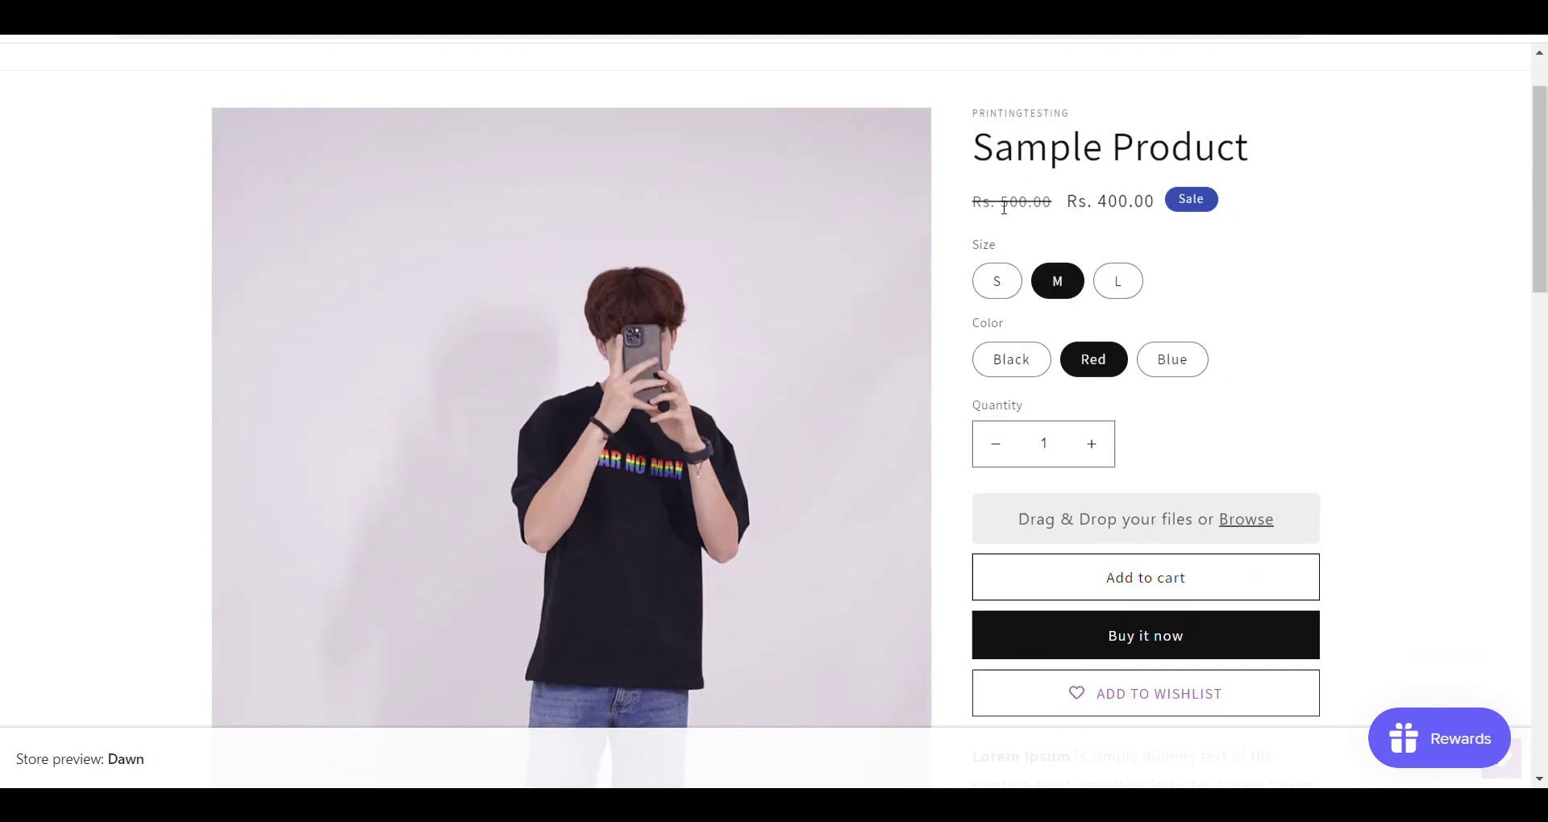
Step: Check the prices shown on the storefront for size S in Black, Red and Blue
click(1007, 292)
click(1011, 351)
click(1108, 358)
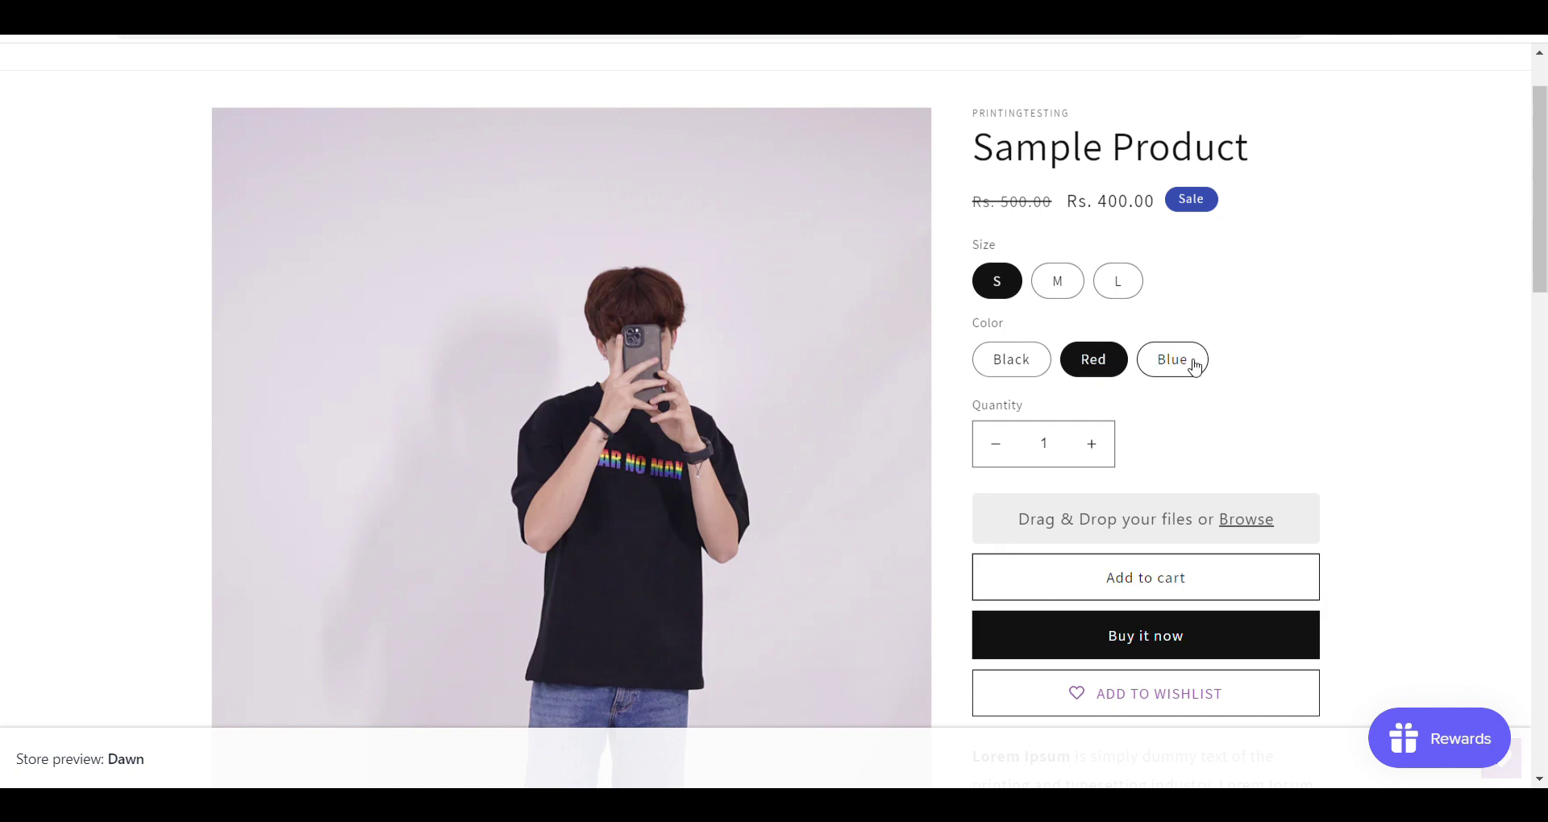
click(1194, 365)
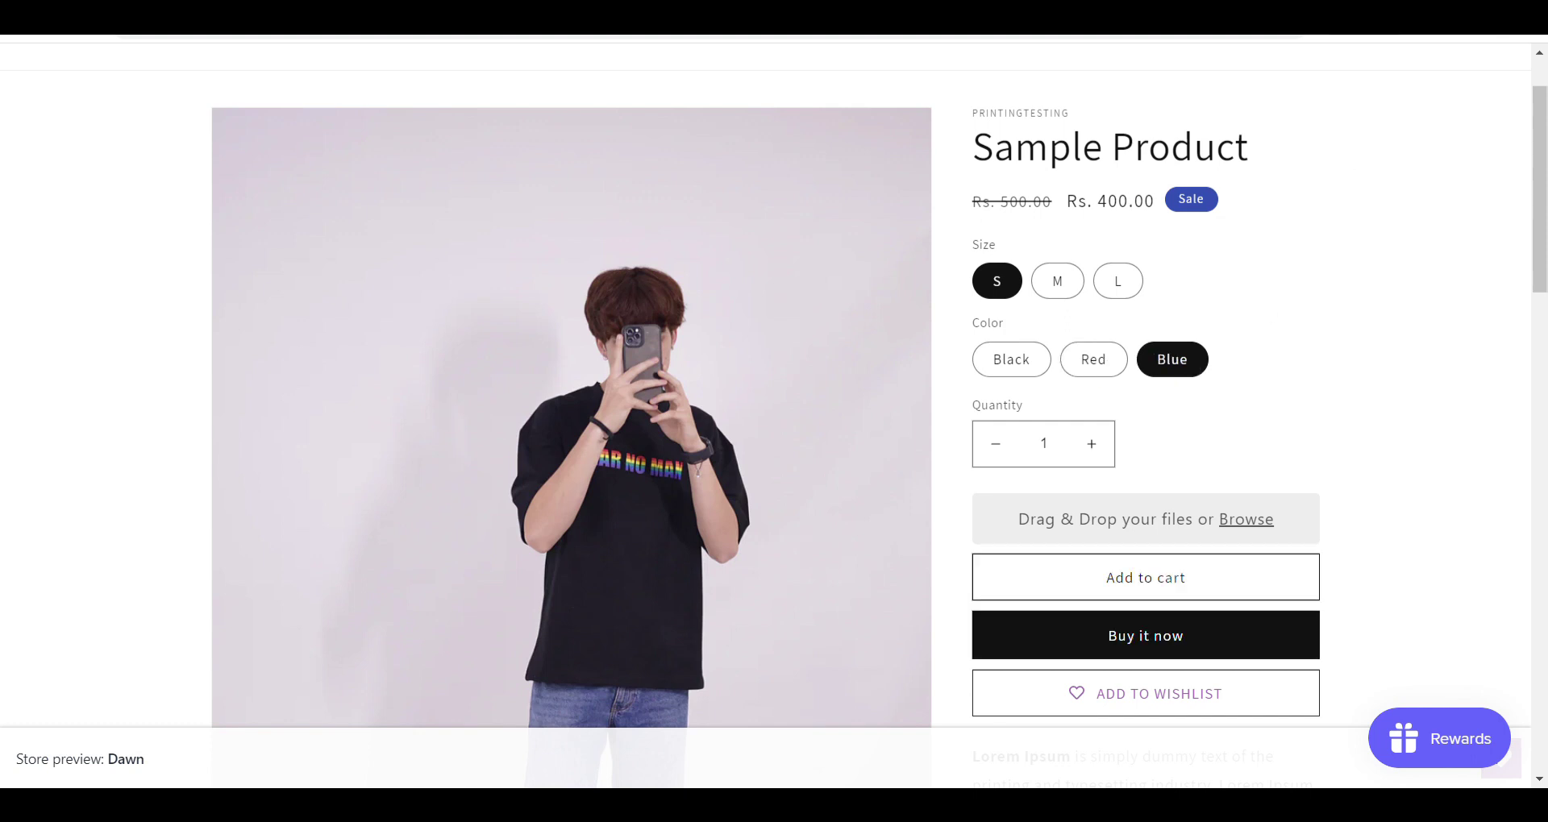